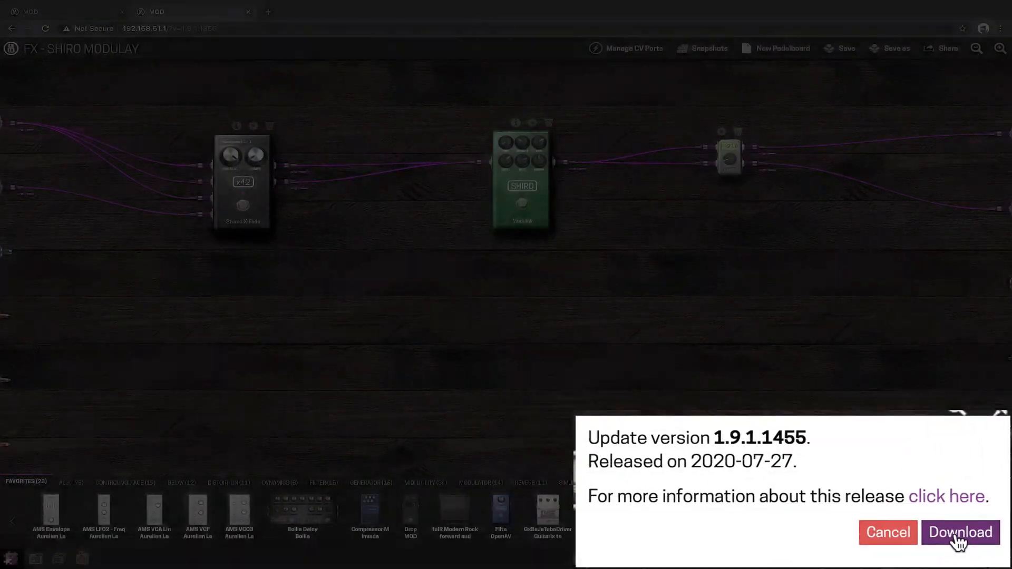
Step: Download the 1.9.1.1455 device update and approve its installation on the MOD
click(982, 535)
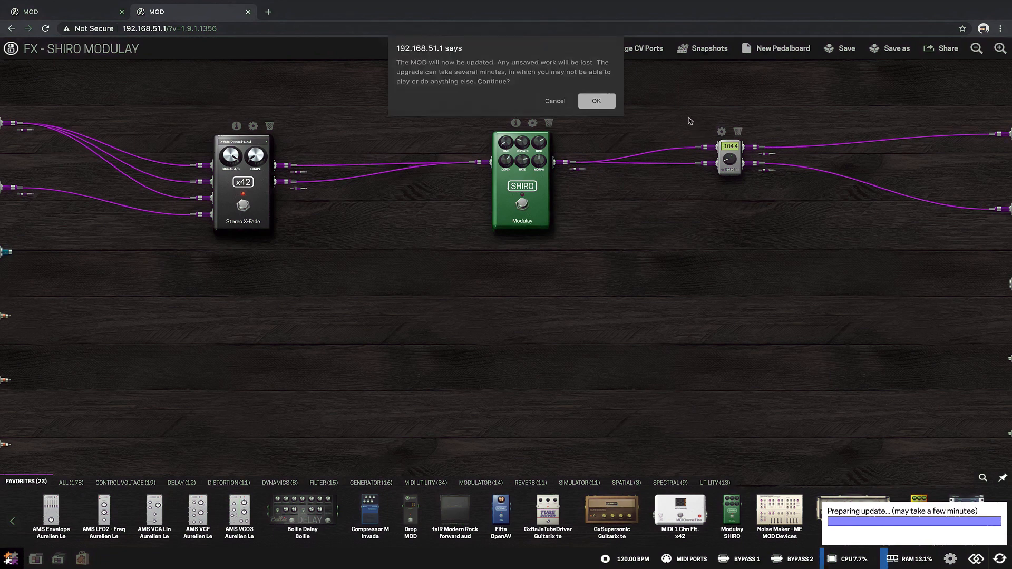
click(606, 104)
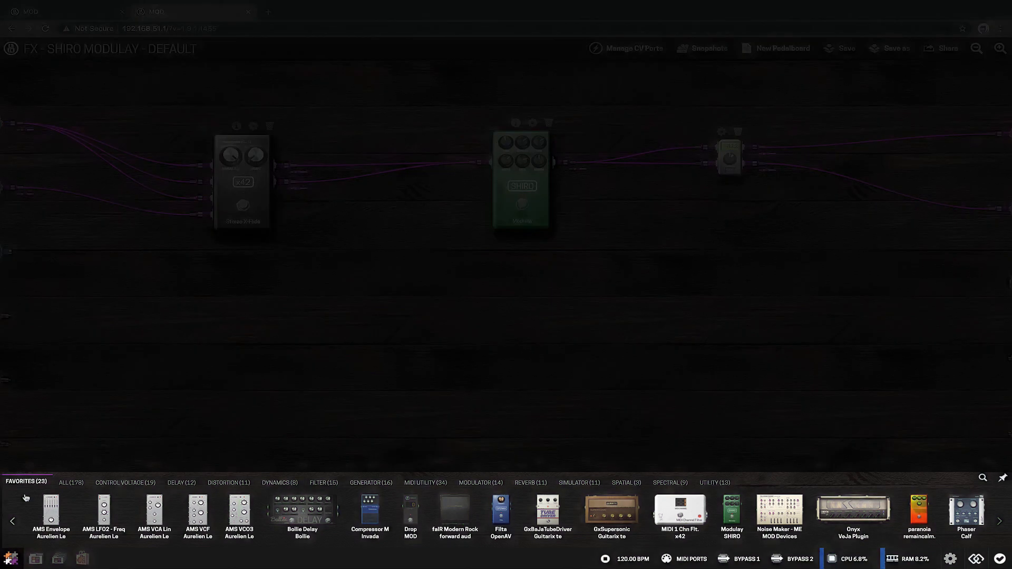
Step: Browse the installed plugins category by category, from All and Control Voltage through to Spectral and Utility
click(79, 482)
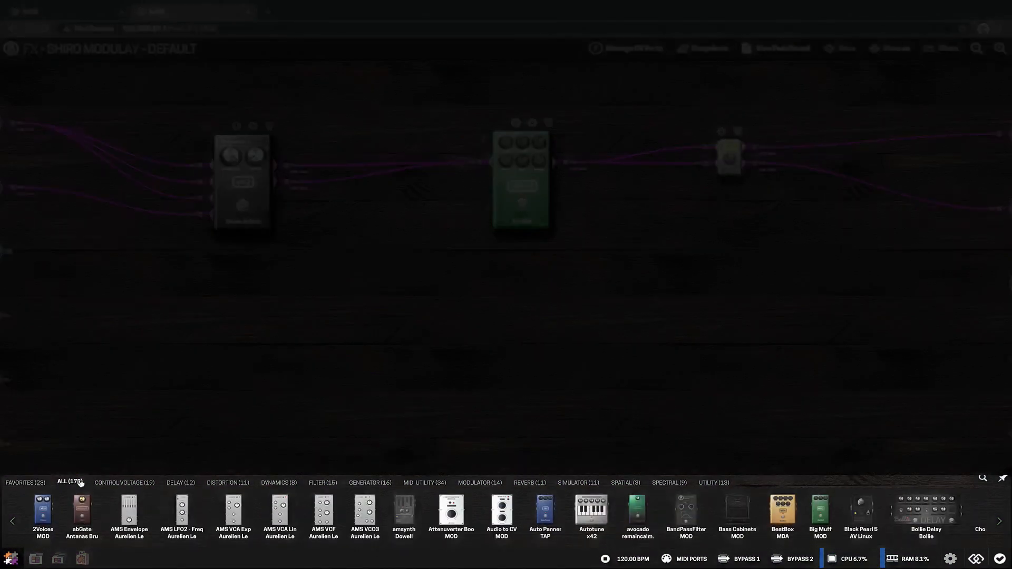
click(124, 482)
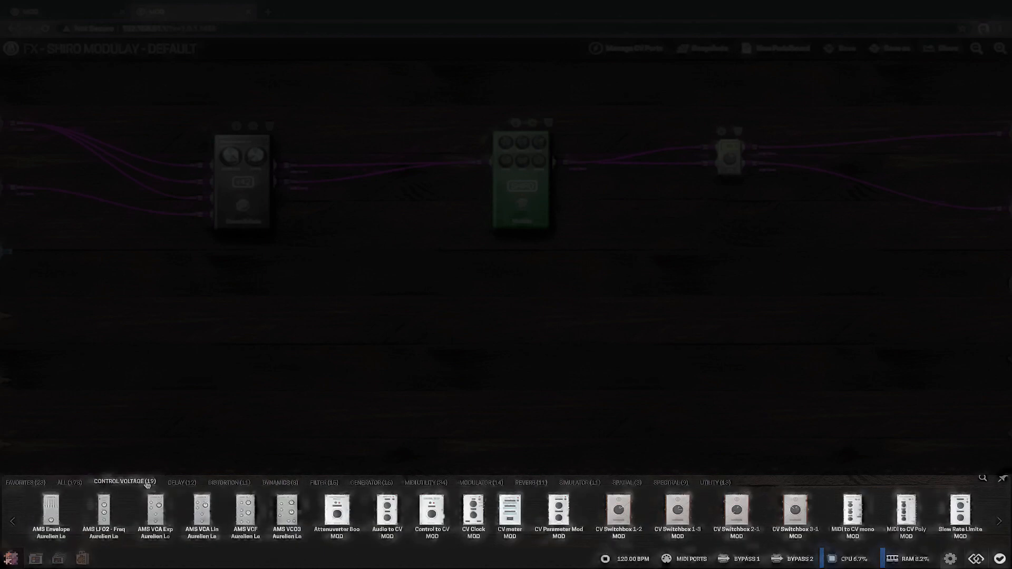
click(189, 482)
click(228, 482)
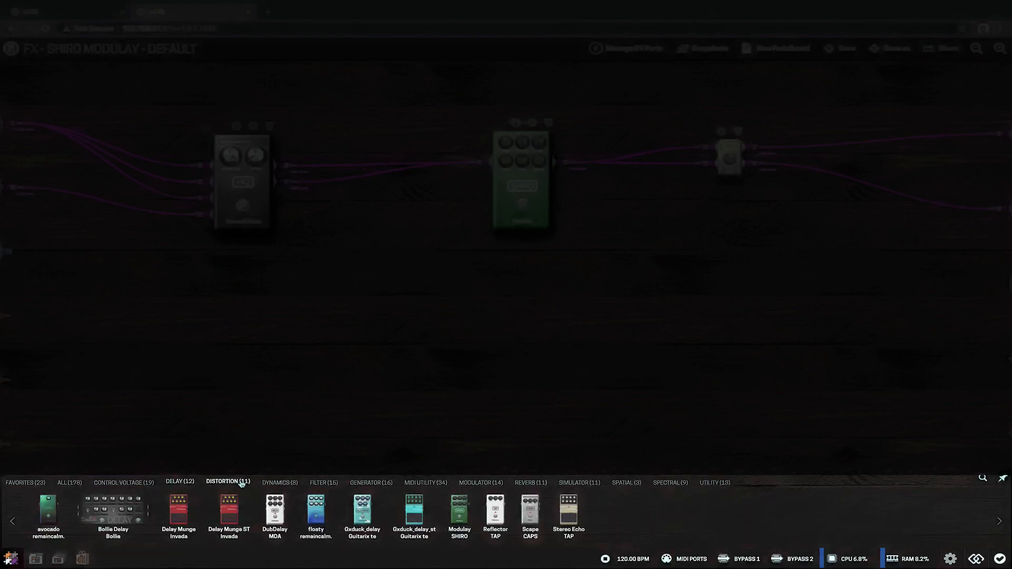
click(283, 482)
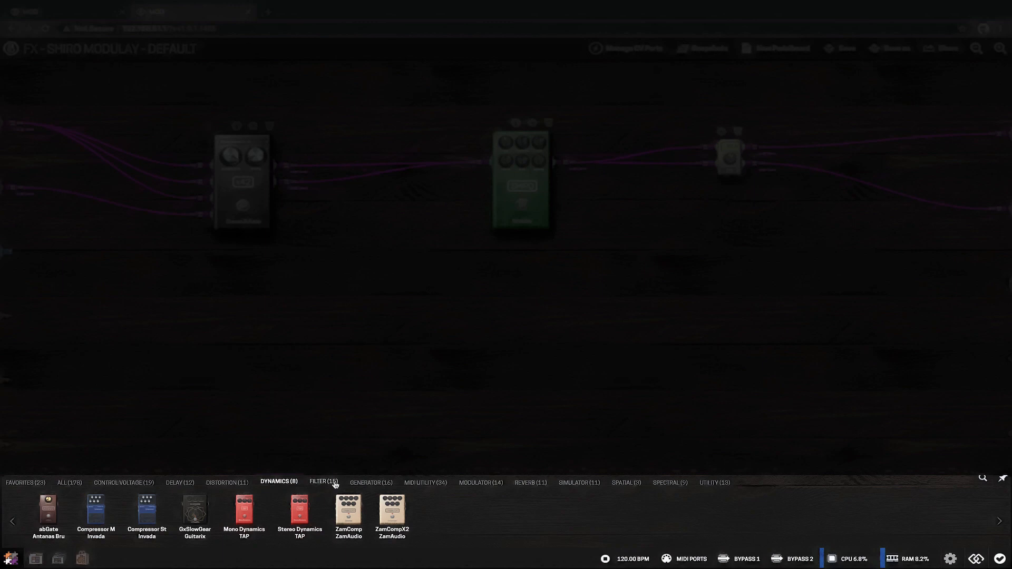
click(332, 482)
click(364, 483)
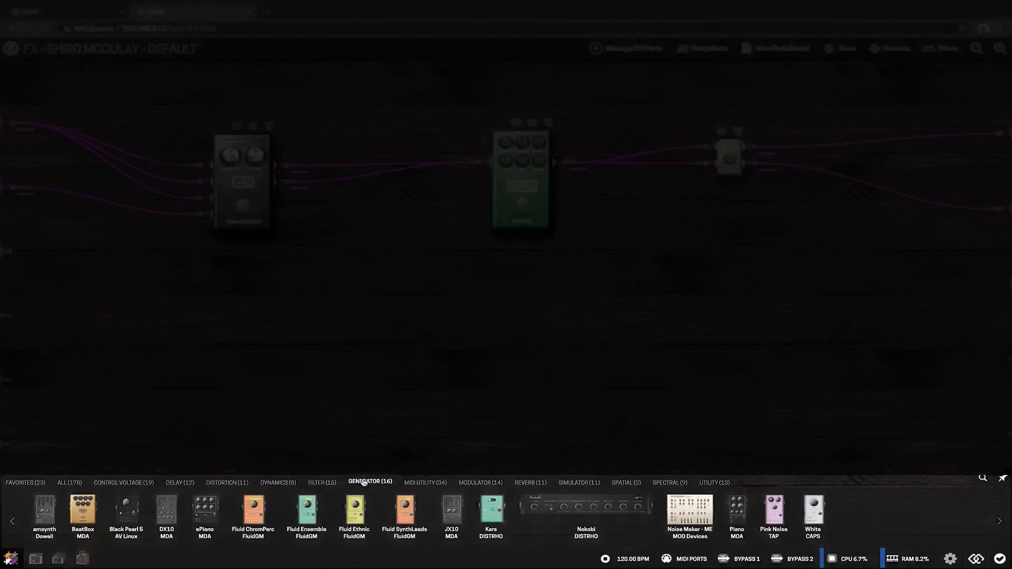
click(422, 483)
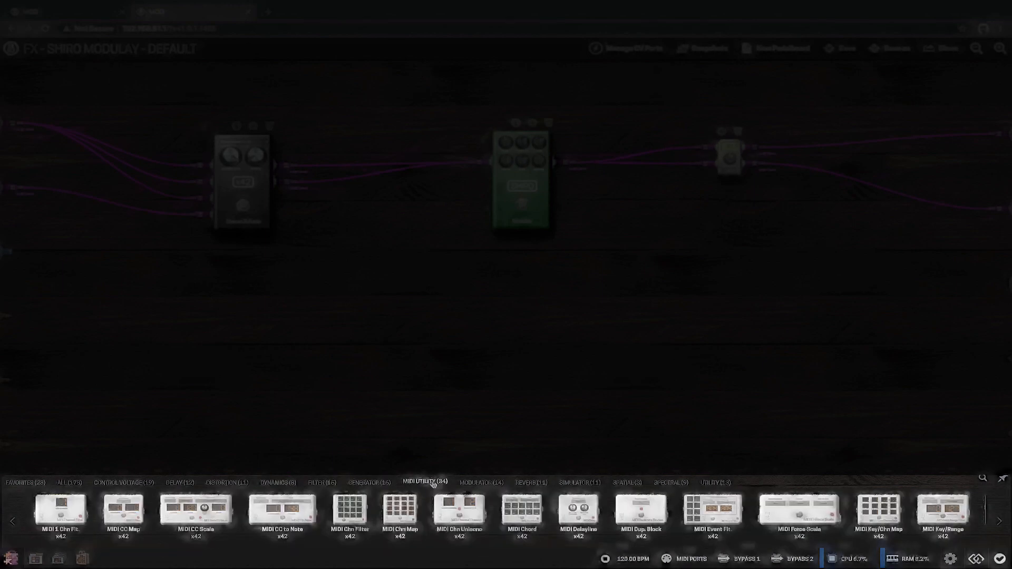
click(480, 482)
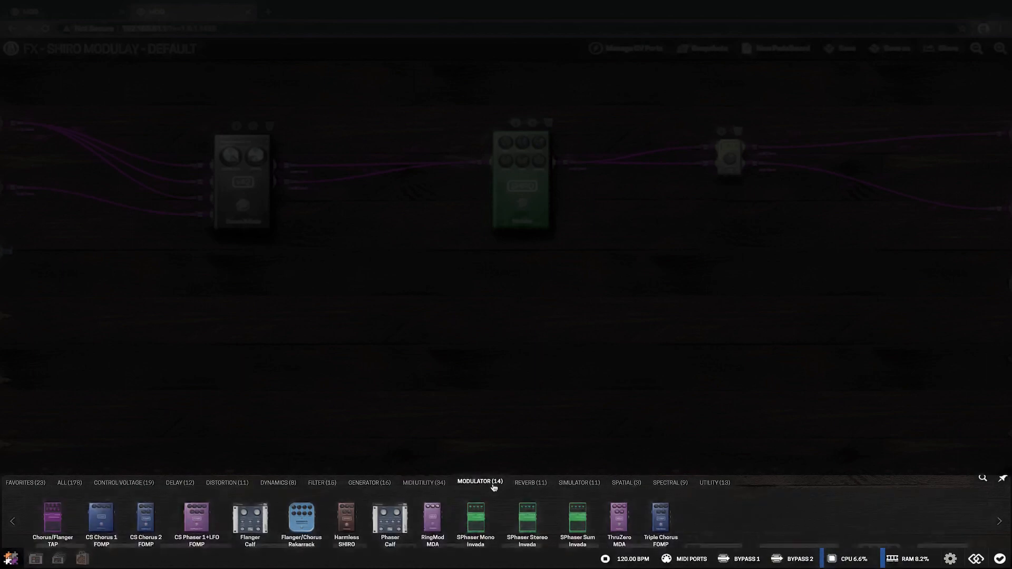
click(541, 482)
click(578, 483)
click(626, 483)
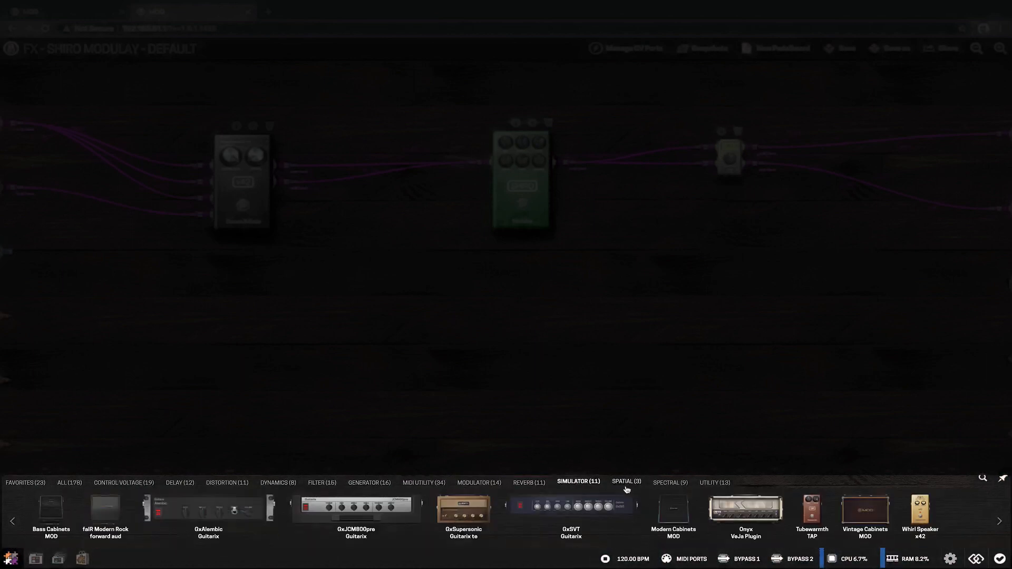
click(679, 486)
click(726, 485)
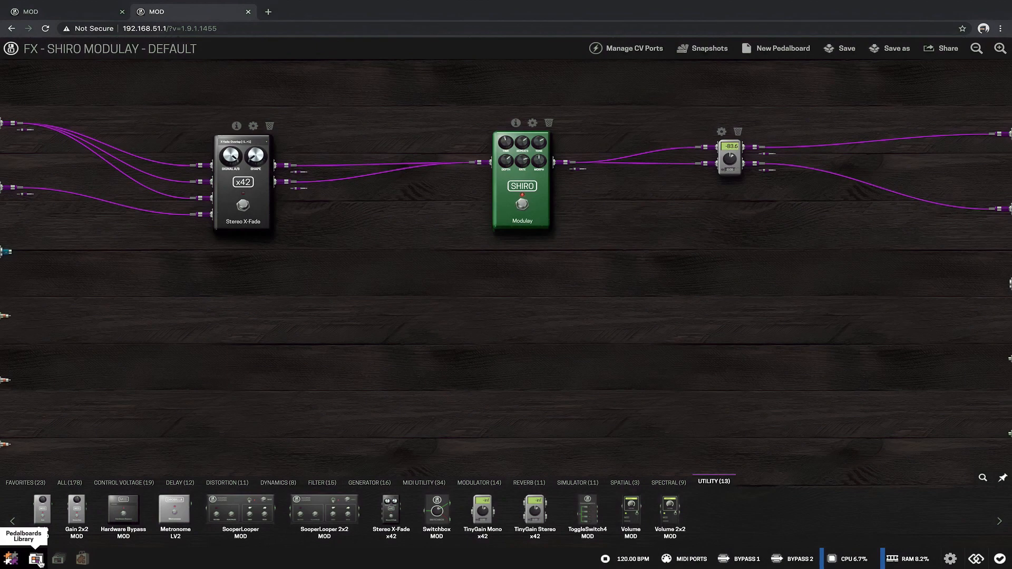
Step: Open the Pedalboards Library and look through the saved pedalboards
click(38, 561)
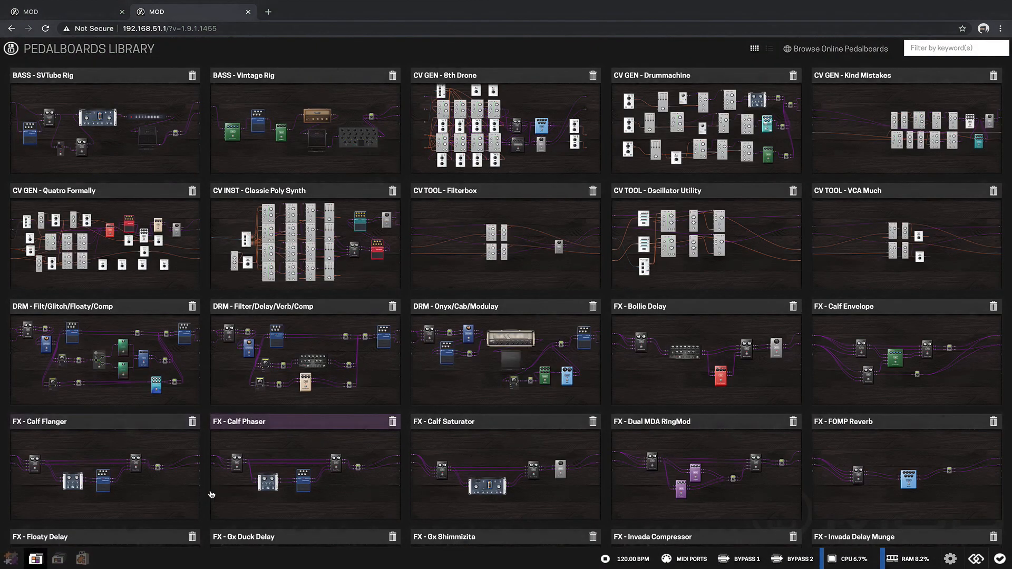
scroll(212, 495, down, 5)
scroll(211, 495, down, 9)
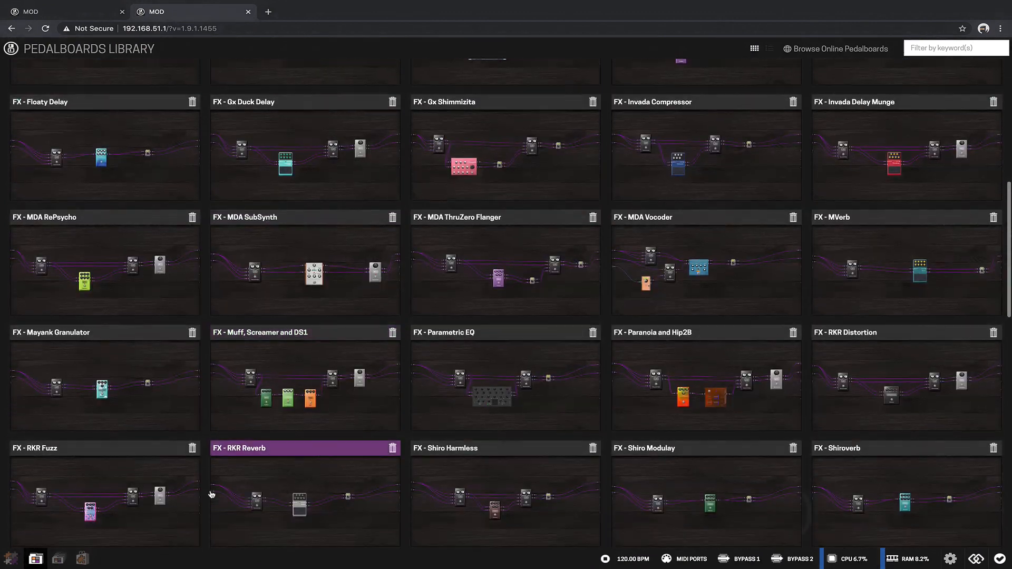
scroll(211, 494, down, 7)
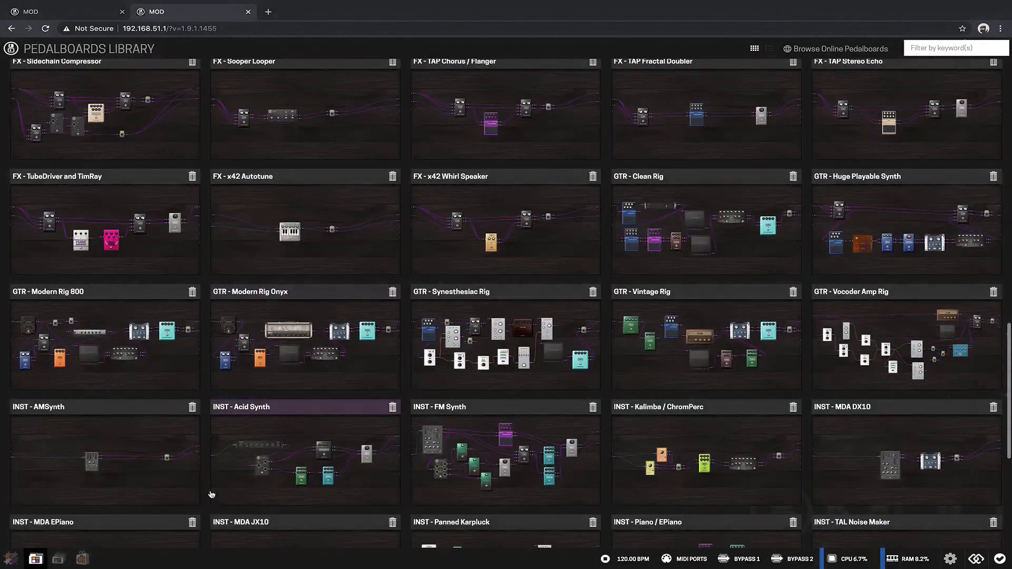
scroll(211, 495, up, 10)
scroll(211, 494, up, 12)
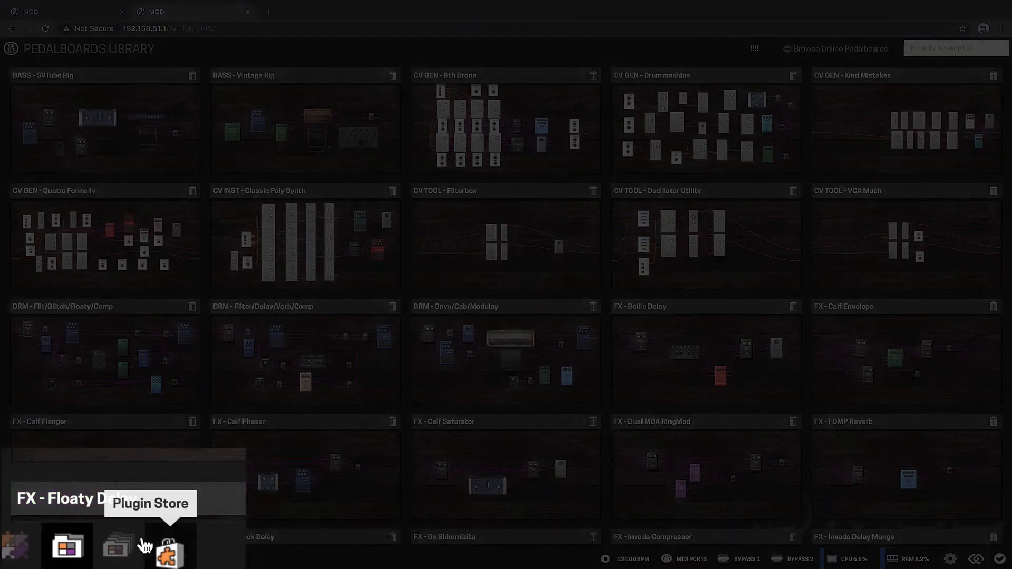
Step: Open the pedalboard banks and view the Instruments, Control Voltage, FX: Delay/Verb, FX: Modulation and FX: Distortion banks
click(130, 548)
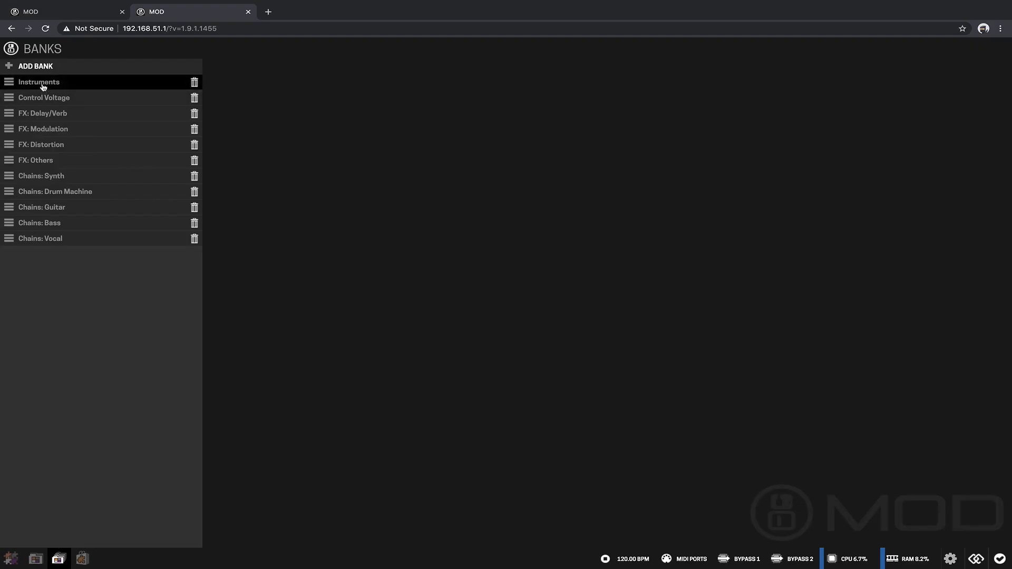
click(43, 84)
click(42, 102)
click(42, 113)
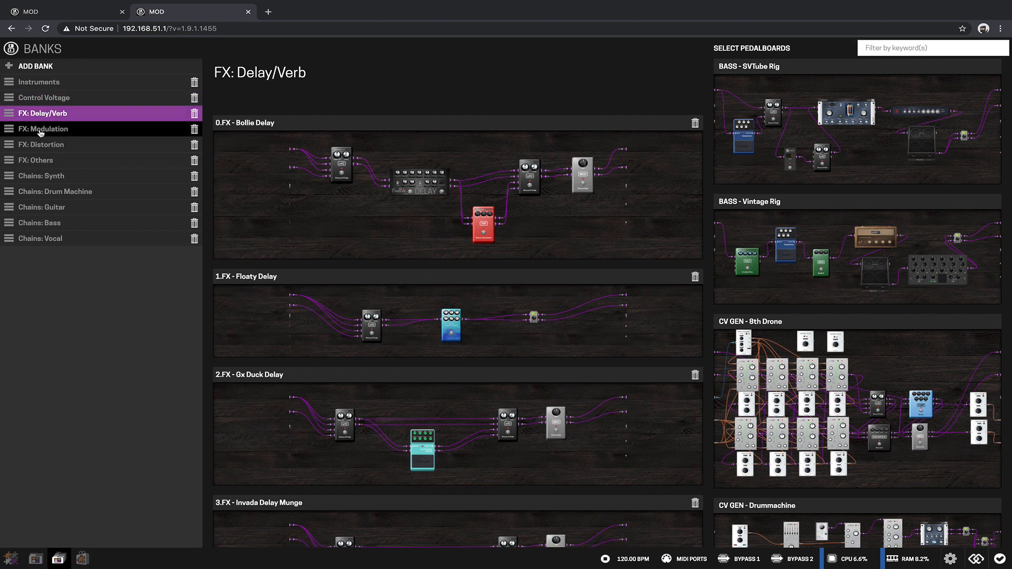
click(42, 129)
click(41, 145)
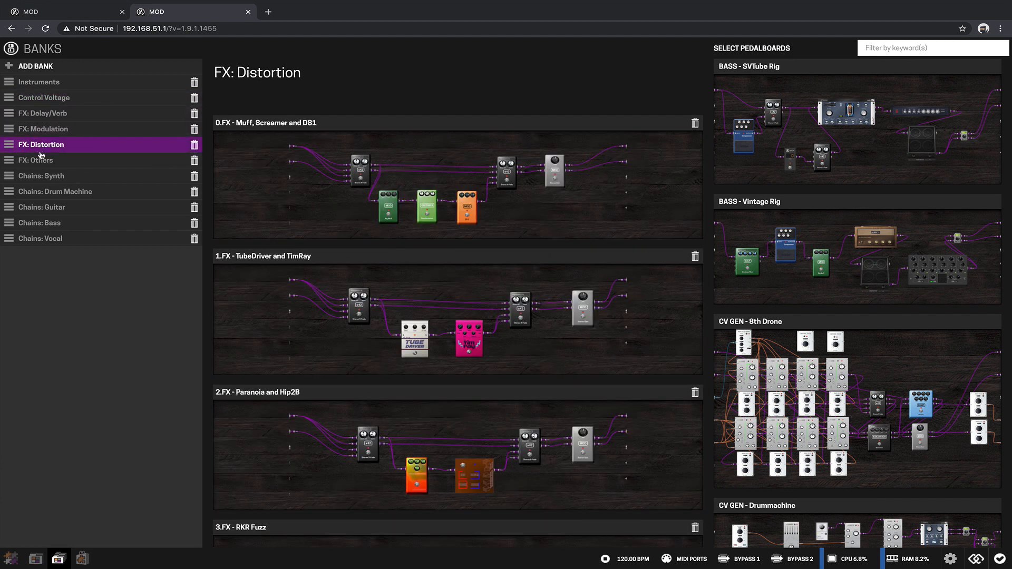
Step: Browse the Plugin Store, view the details of the OverTone CR-1 chorus, and return to the Constructor
click(170, 551)
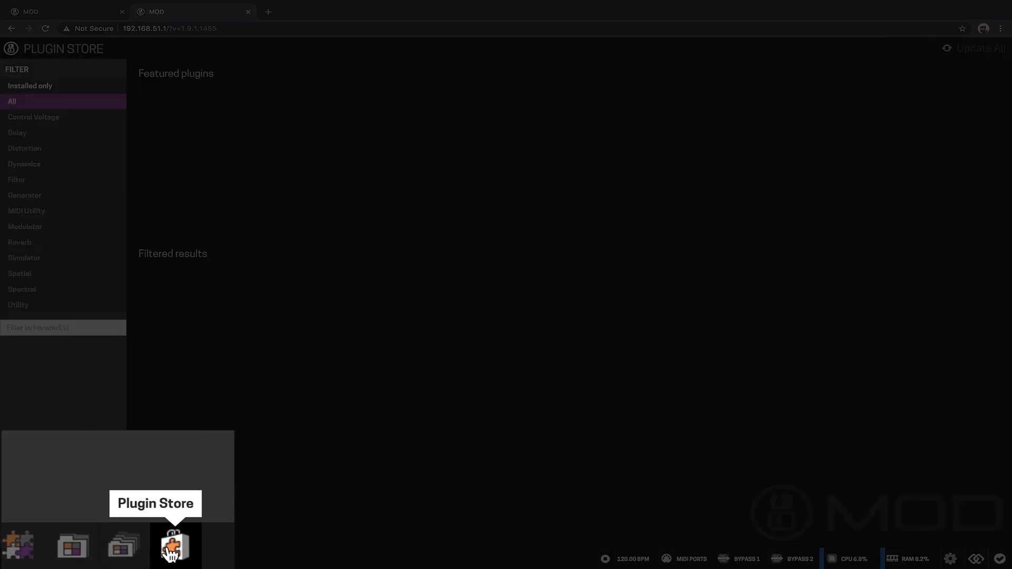
scroll(418, 460, down, 3)
scroll(418, 461, down, 7)
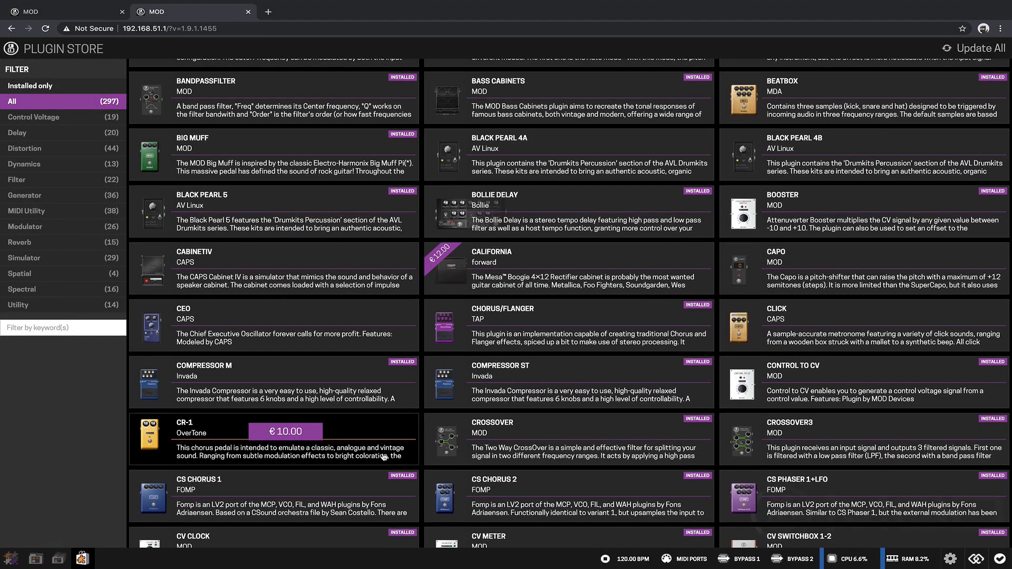
click(385, 457)
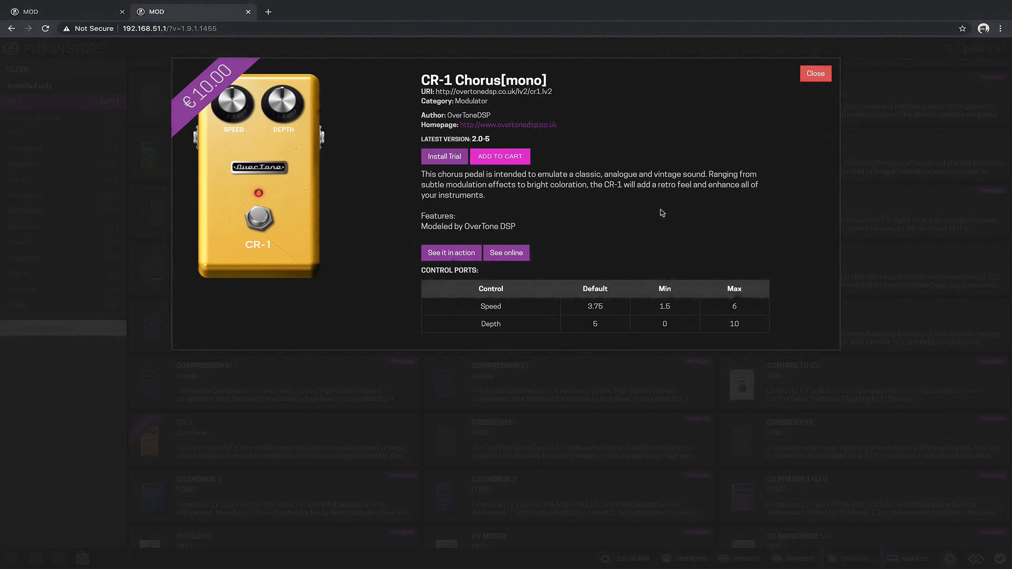
click(815, 74)
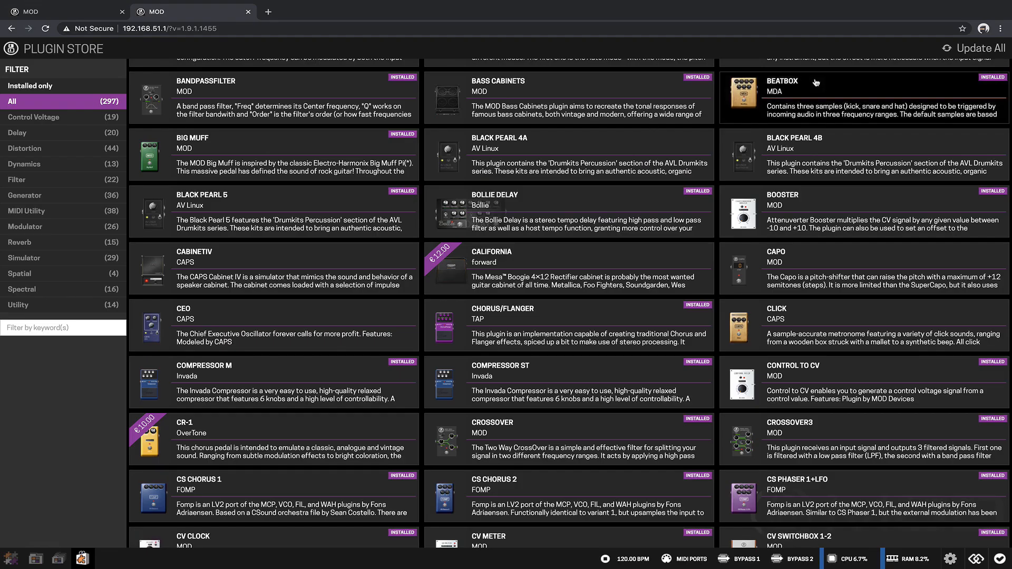
click(10, 559)
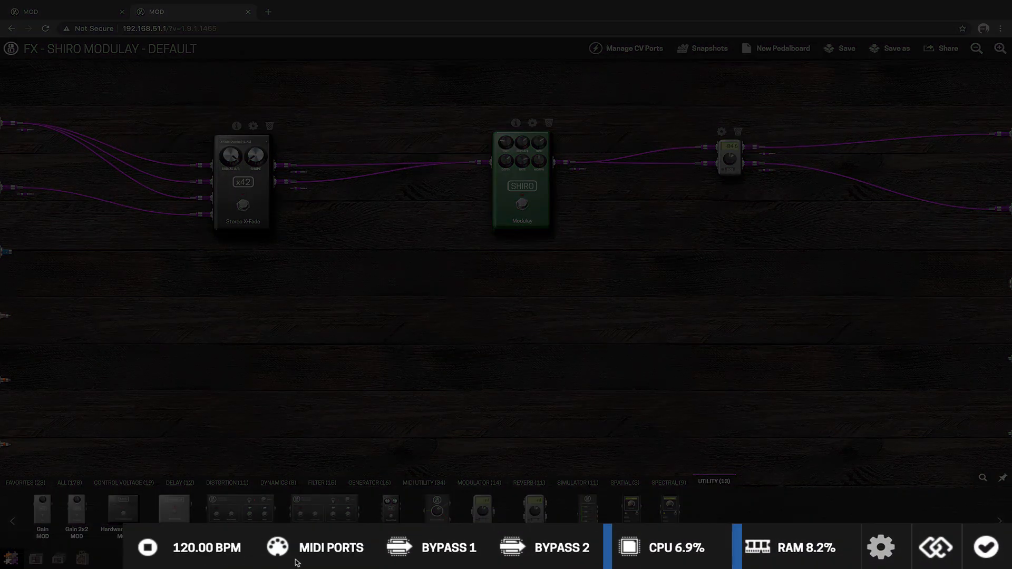
Step: Inspect the tempo and MIDI port mode options without saving changes, and try the Bypass 1 and Bypass 2 switches
click(634, 560)
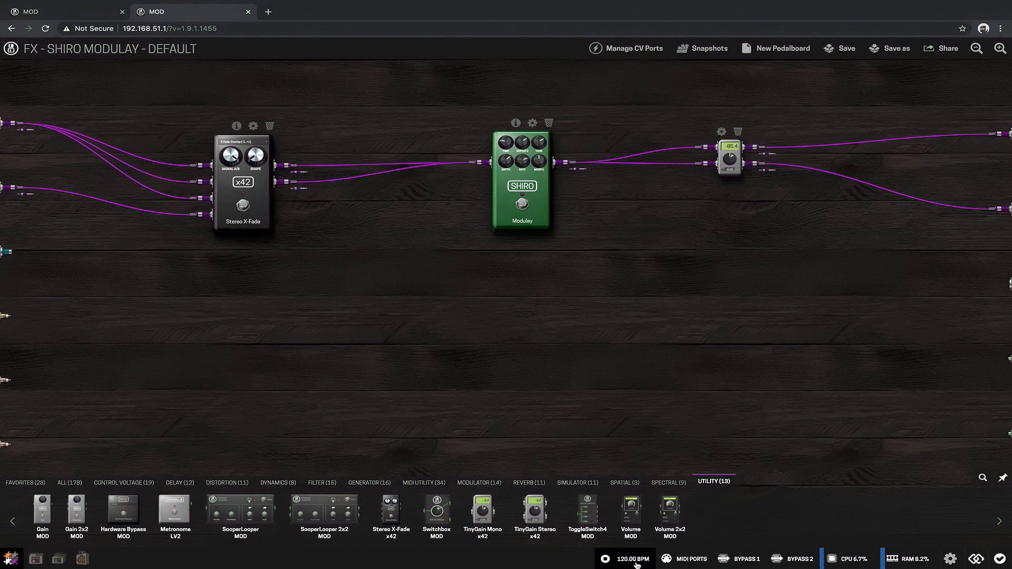
click(680, 559)
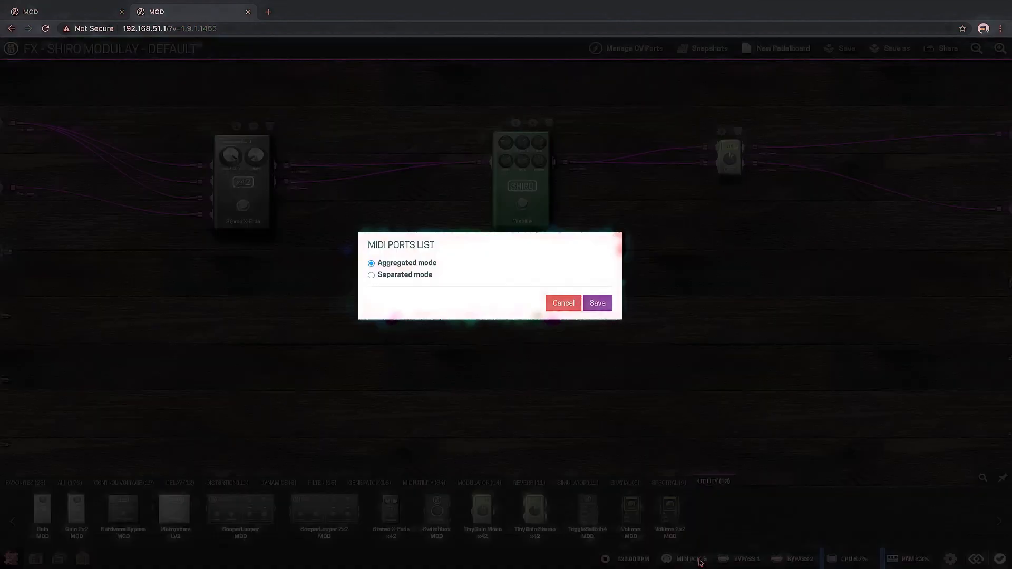
click(567, 306)
click(740, 563)
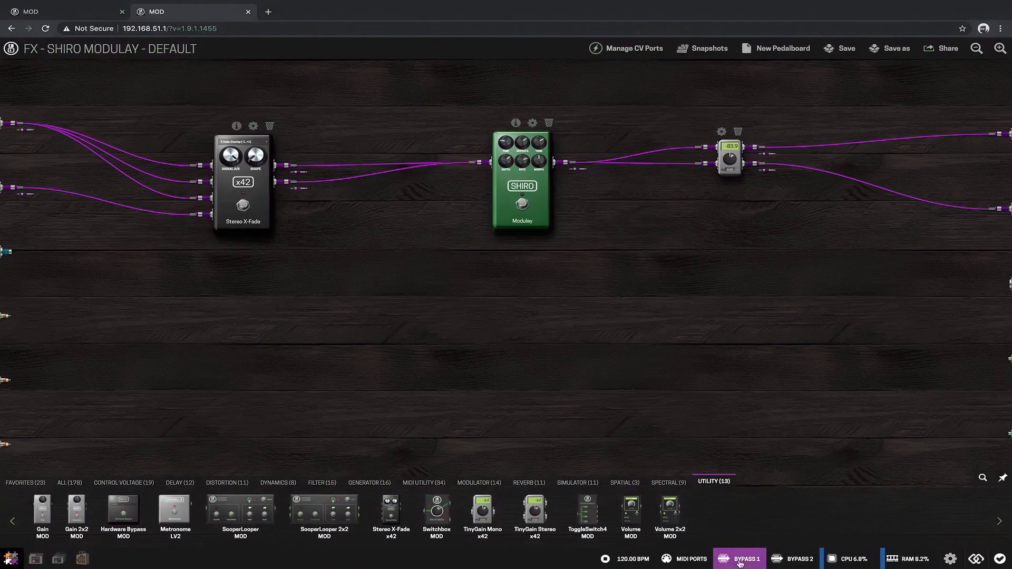
click(793, 559)
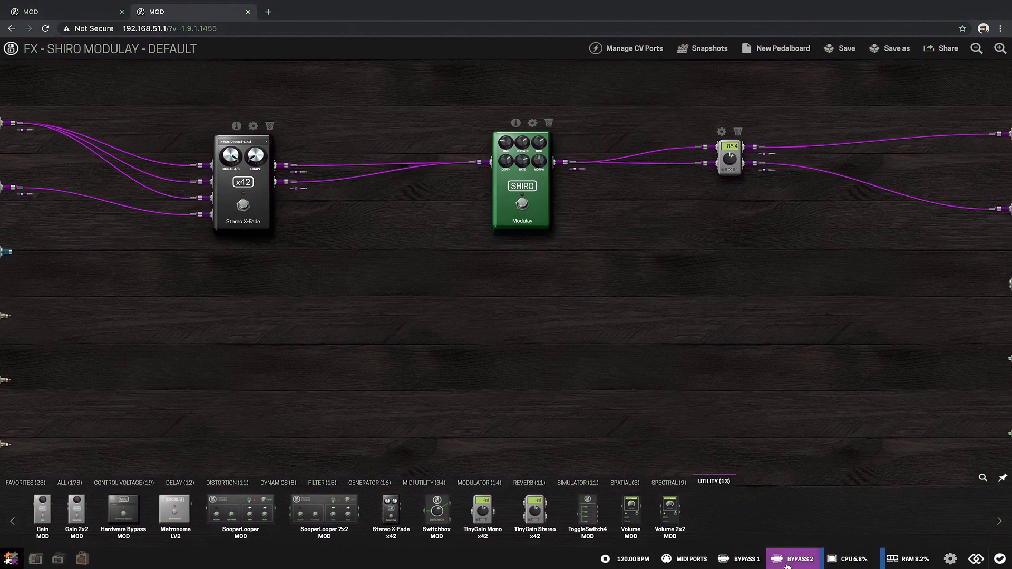
Step: Review the Basic, Advanced and Device Updates pages of the MOD settings, and return to the pedalboard
click(949, 560)
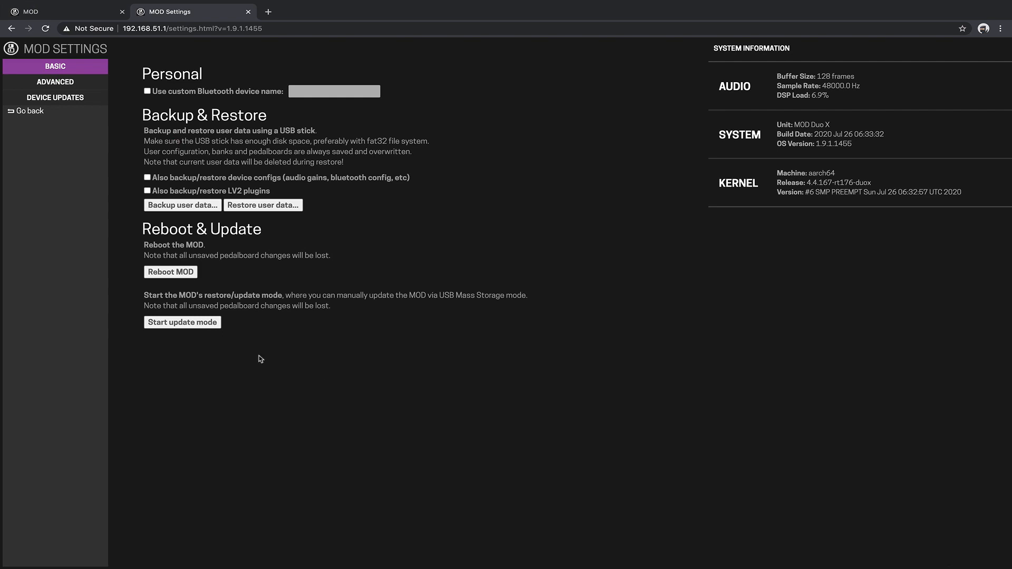
click(29, 85)
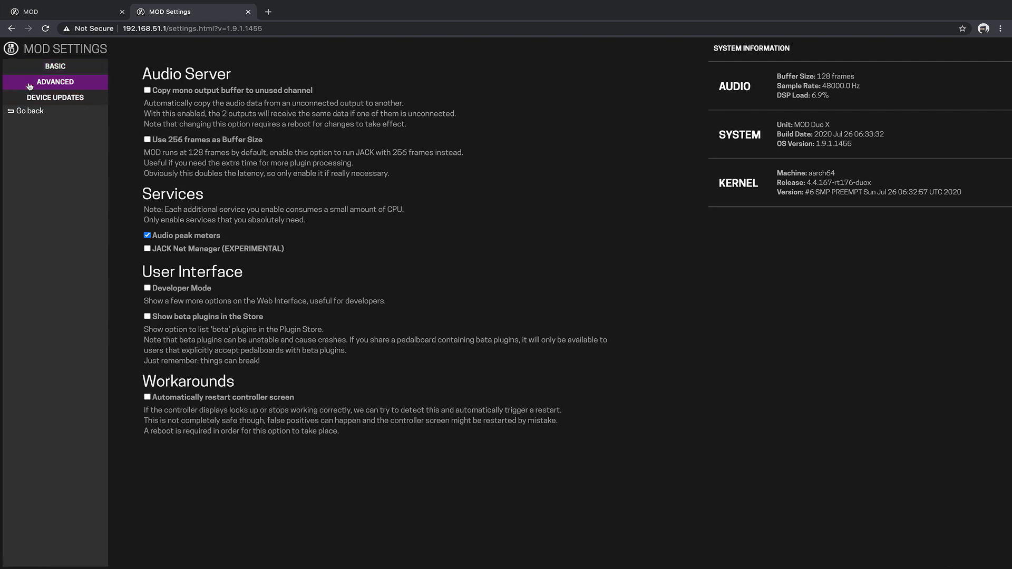
click(31, 99)
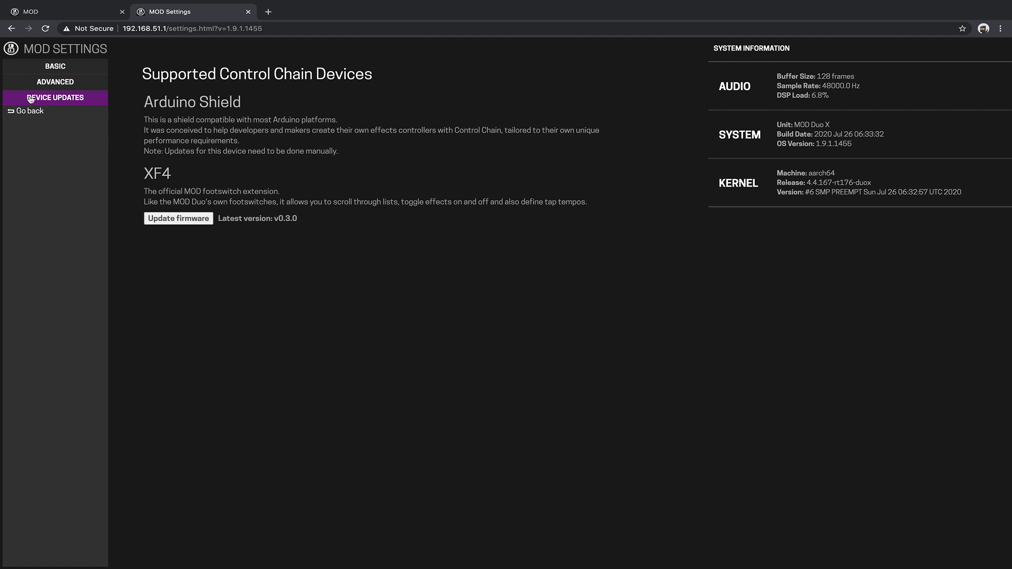
click(31, 66)
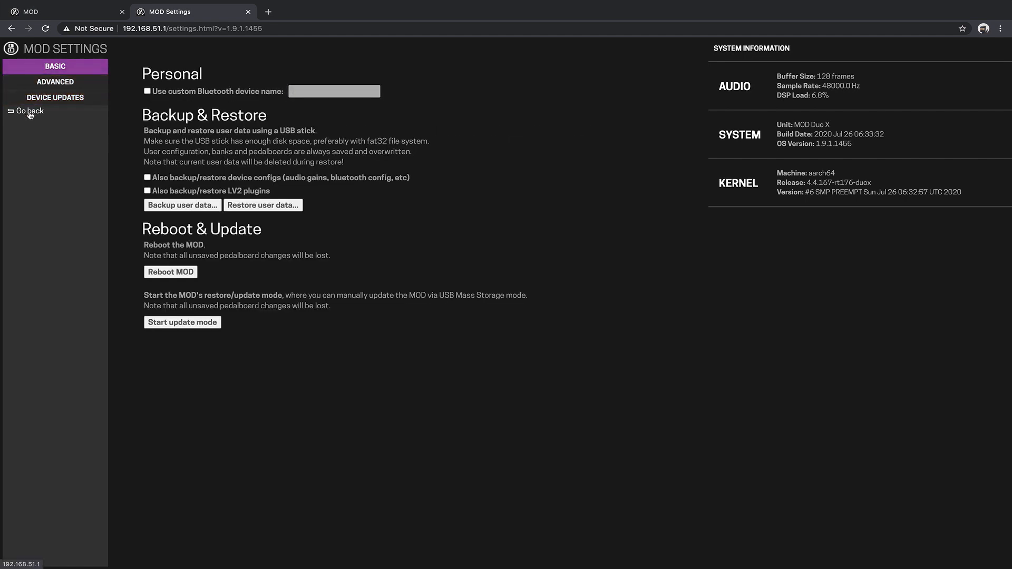
click(30, 111)
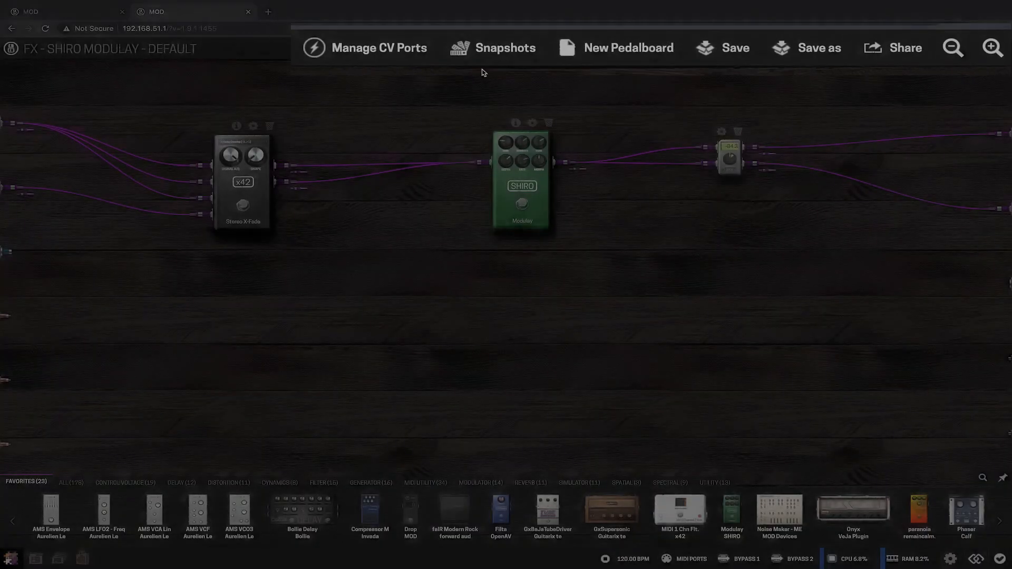
Step: Show and hide the hardware CV port selectors on the pedalboard, and check the snapshots options
click(639, 57)
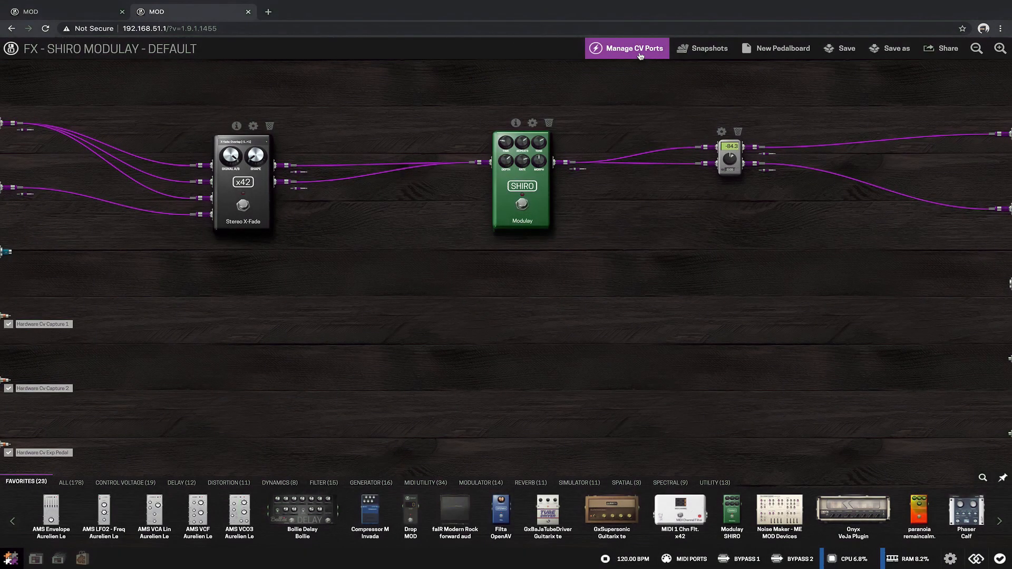
click(641, 55)
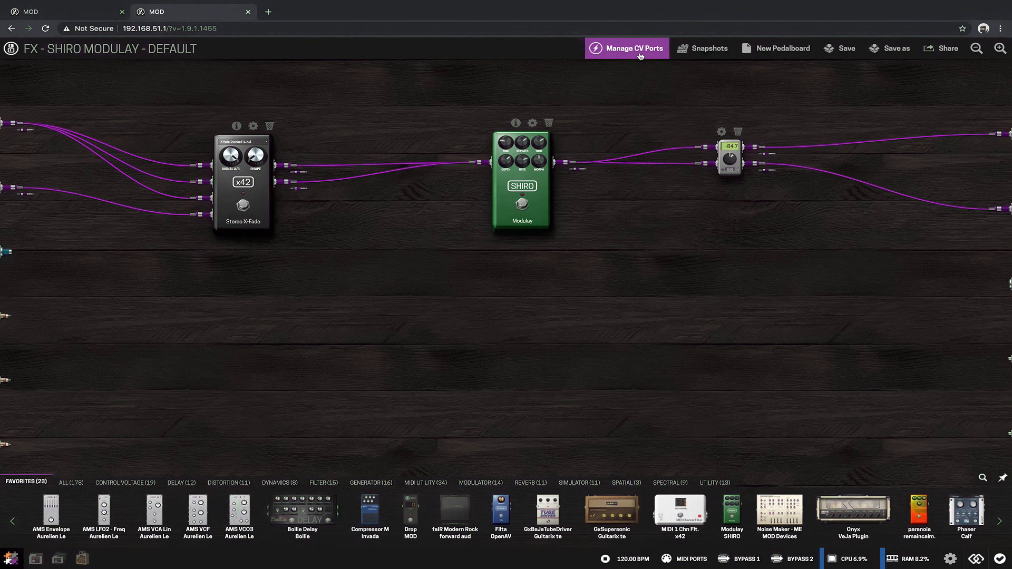
click(688, 50)
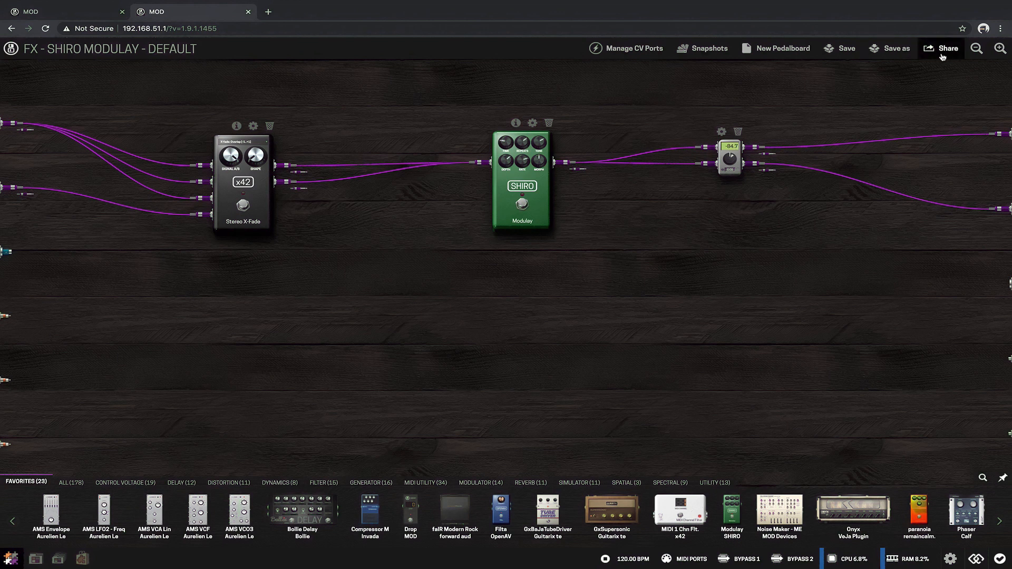
Step: Zoom in on the pedalboard, pan across to the Modulay and gain pedals, and zoom back out
click(999, 48)
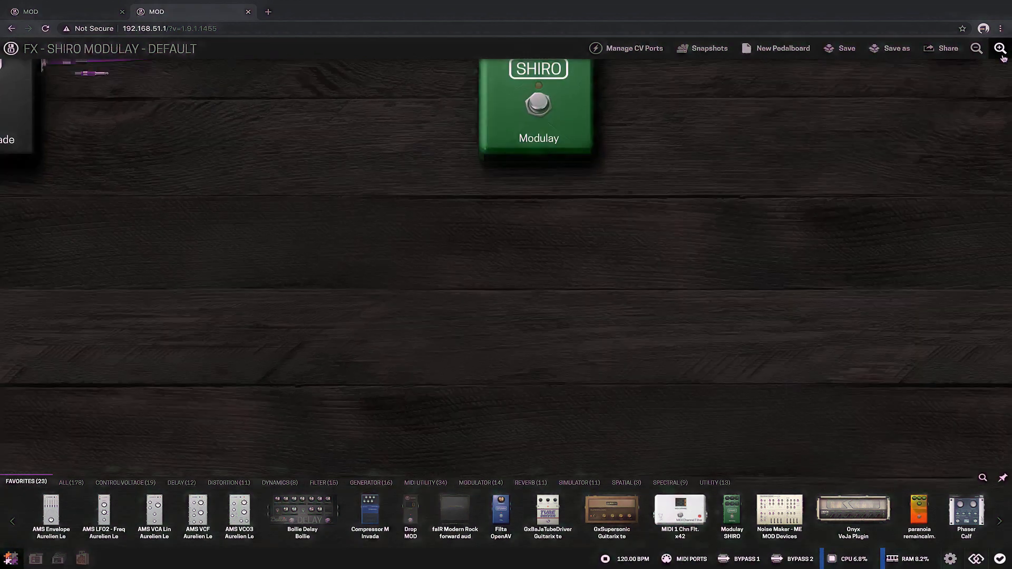
drag(760, 288, 588, 279)
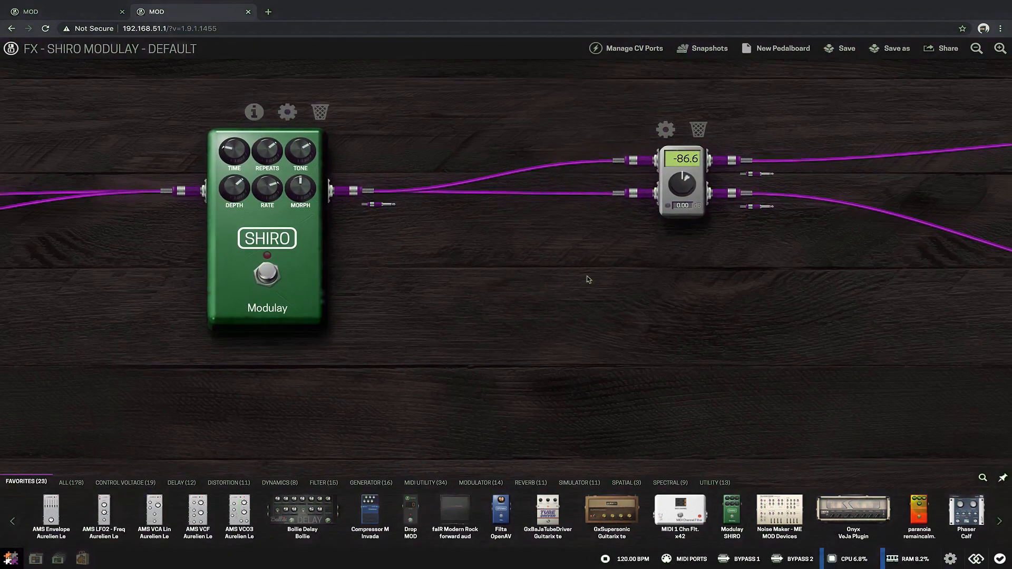
click(976, 48)
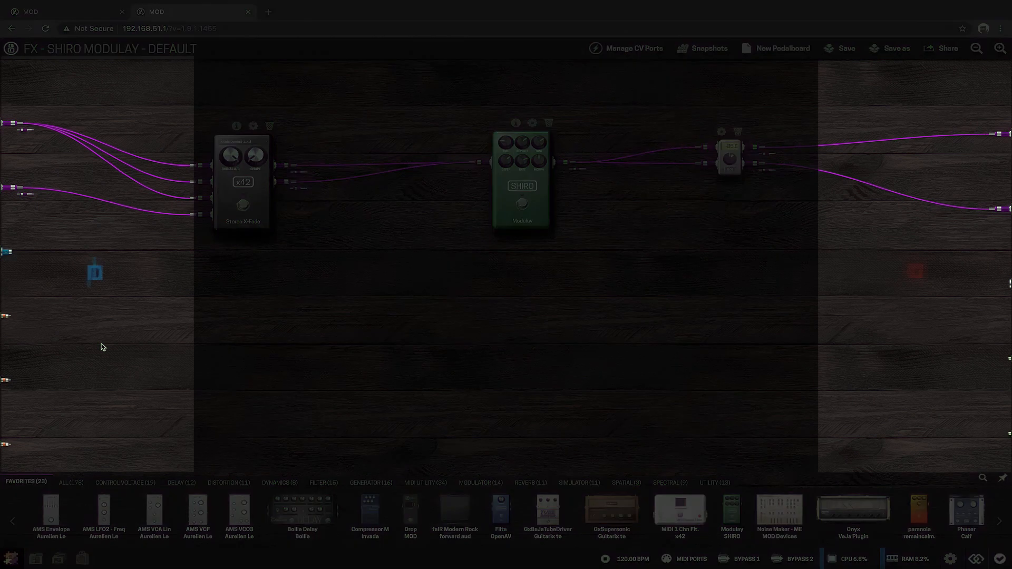
Step: Pull a cable out of each hardware input port in turn and release it on the board without connecting it
drag(23, 129, 117, 308)
drag(26, 194, 135, 350)
drag(10, 252, 171, 357)
drag(7, 315, 140, 392)
drag(6, 379, 162, 408)
drag(6, 443, 146, 393)
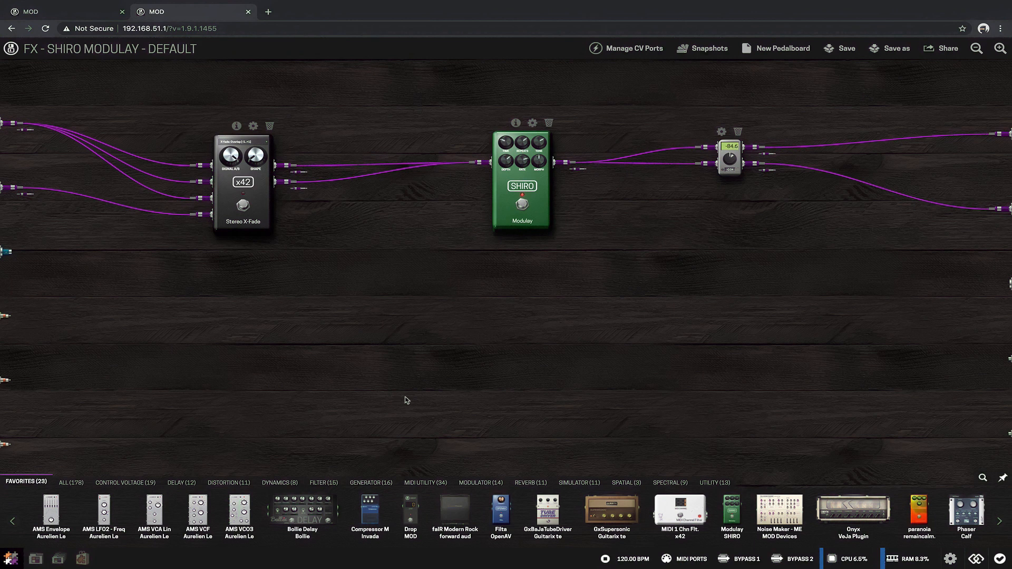
Step: View the details of the PlateX2 plugin in the Reverb category and add it to the pedalboard between and below the X-Fade and Modulay
click(537, 483)
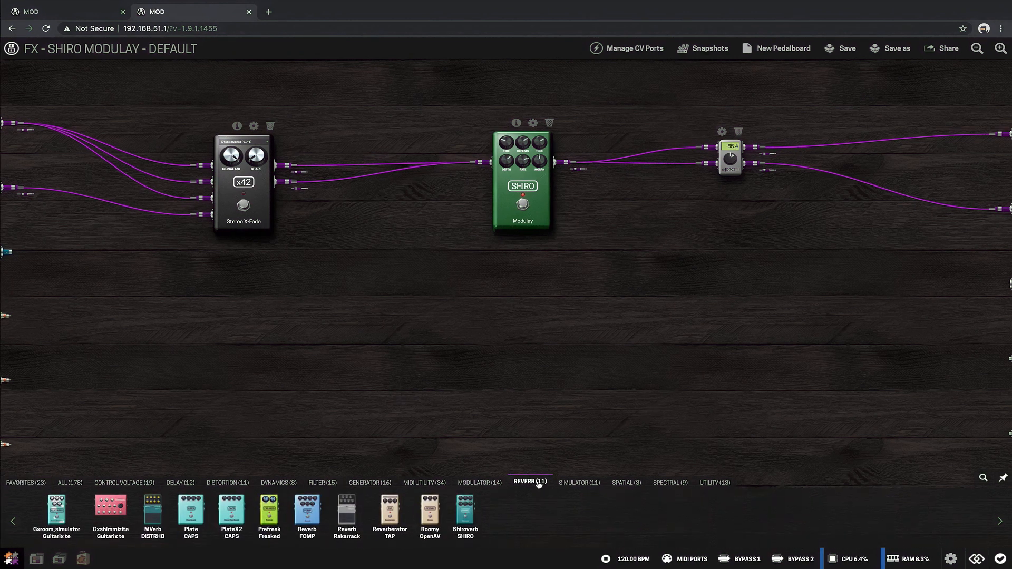
click(231, 513)
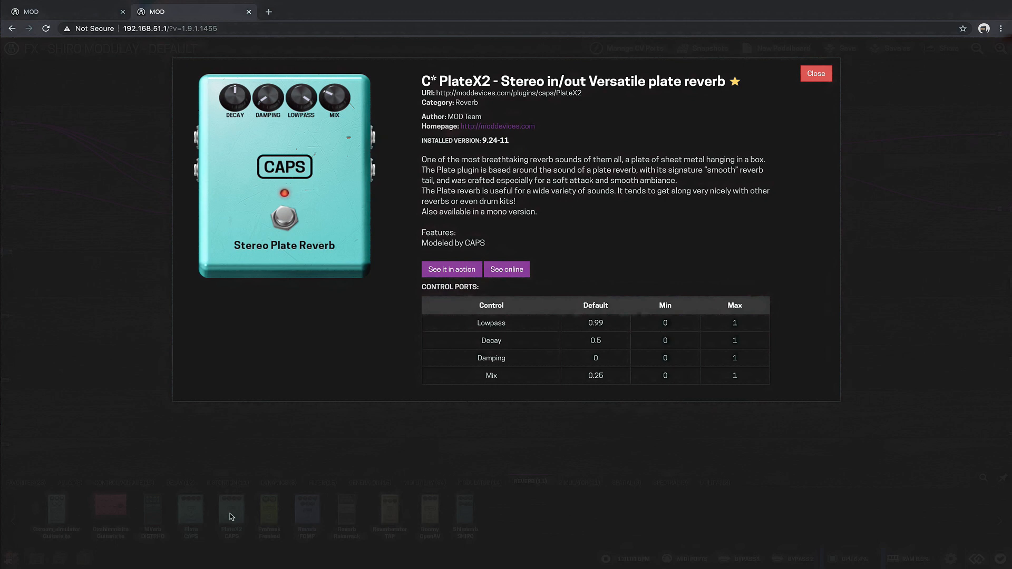
click(810, 78)
drag(230, 514, 371, 341)
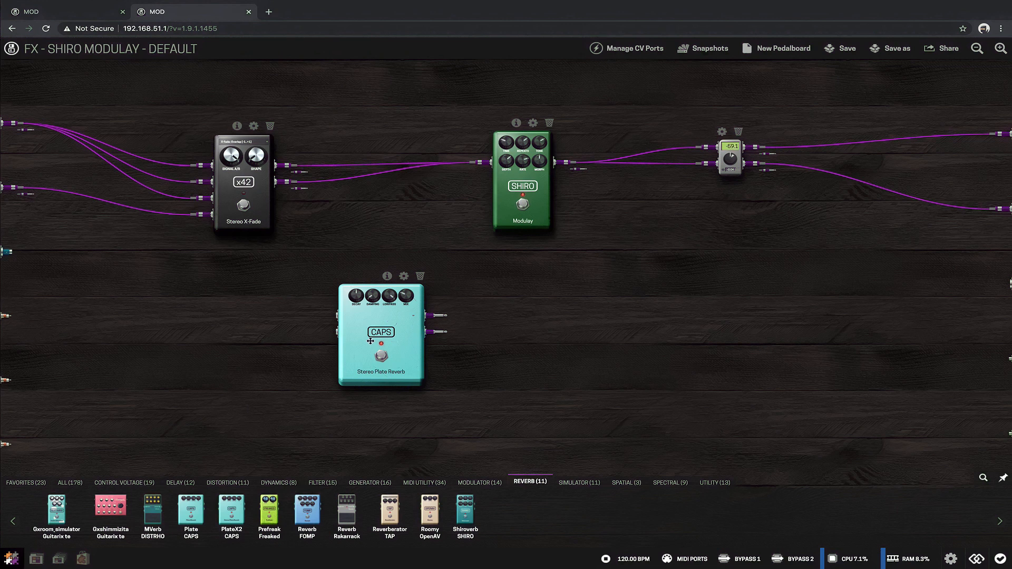
Step: Reroute both Stereo X-Fade outputs into the Stereo Plate Reverb inputs and connect both reverb outputs to the Modulay input
click(485, 165)
drag(481, 156, 325, 307)
drag(483, 166, 327, 336)
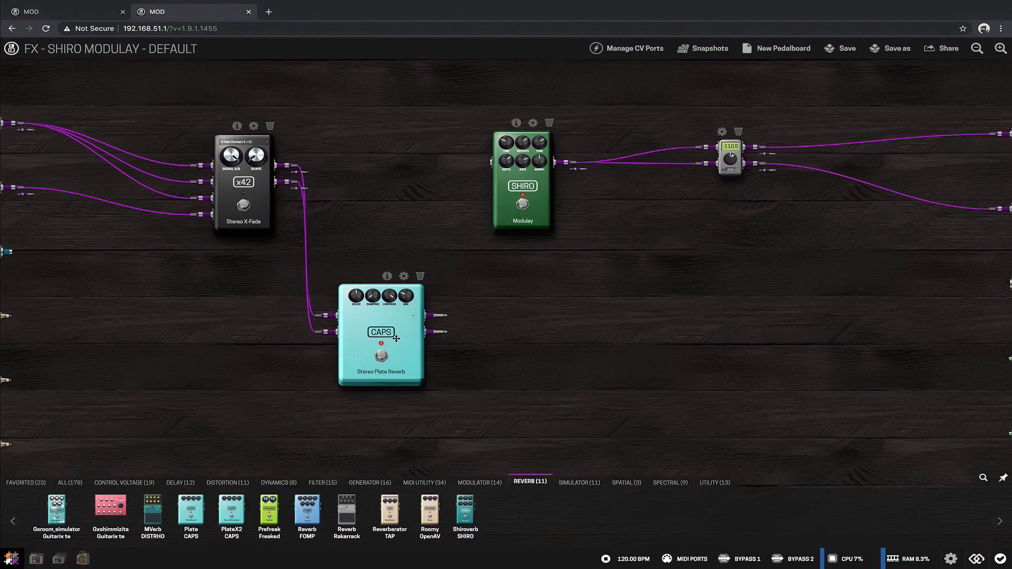
drag(433, 319, 479, 163)
drag(432, 332, 469, 161)
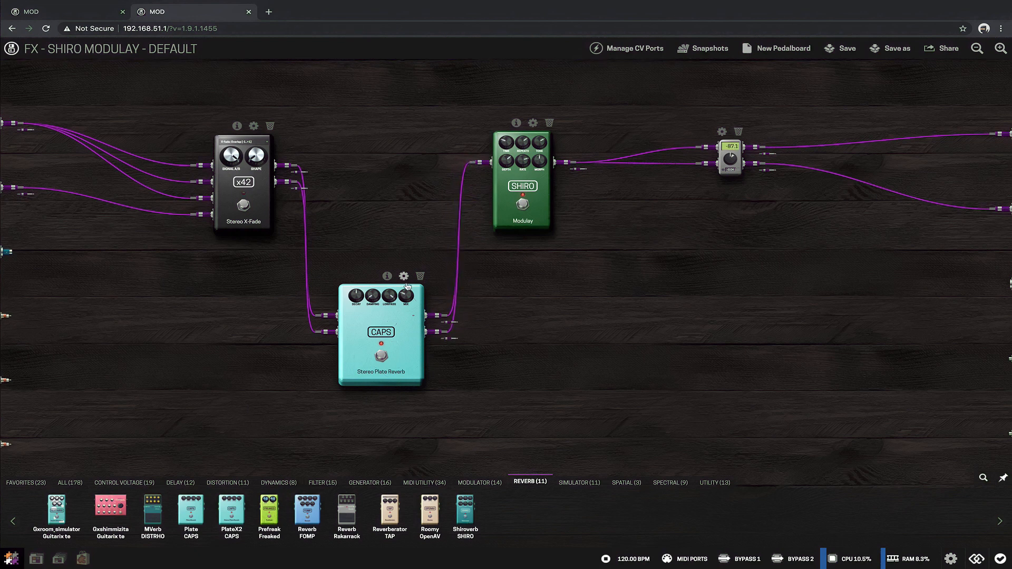
Step: Set the Stereo Plate Reverb's Decay to about 0.77 and its Mix to about 0.58
click(403, 370)
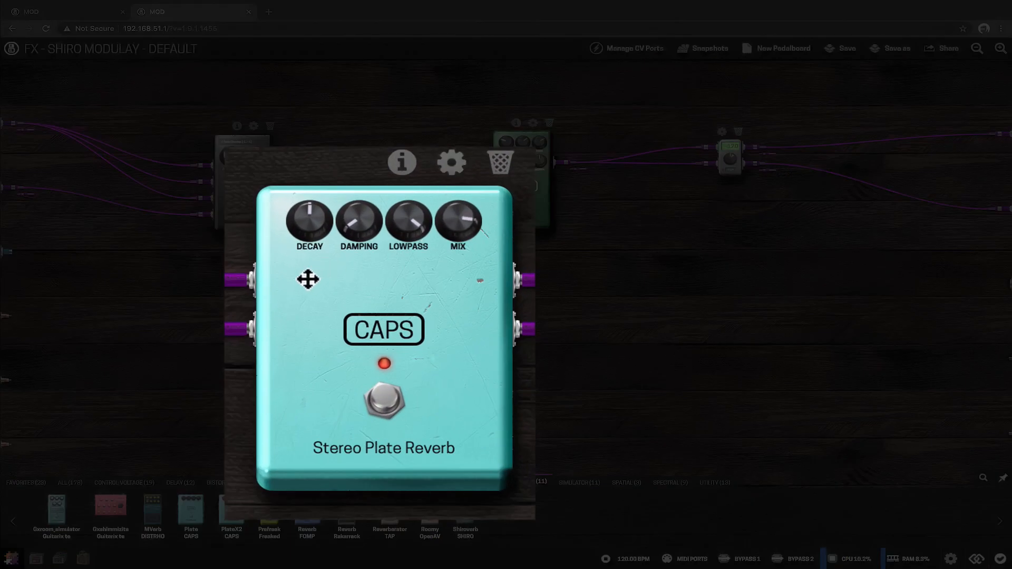
drag(309, 217, 303, 178)
drag(455, 233, 453, 224)
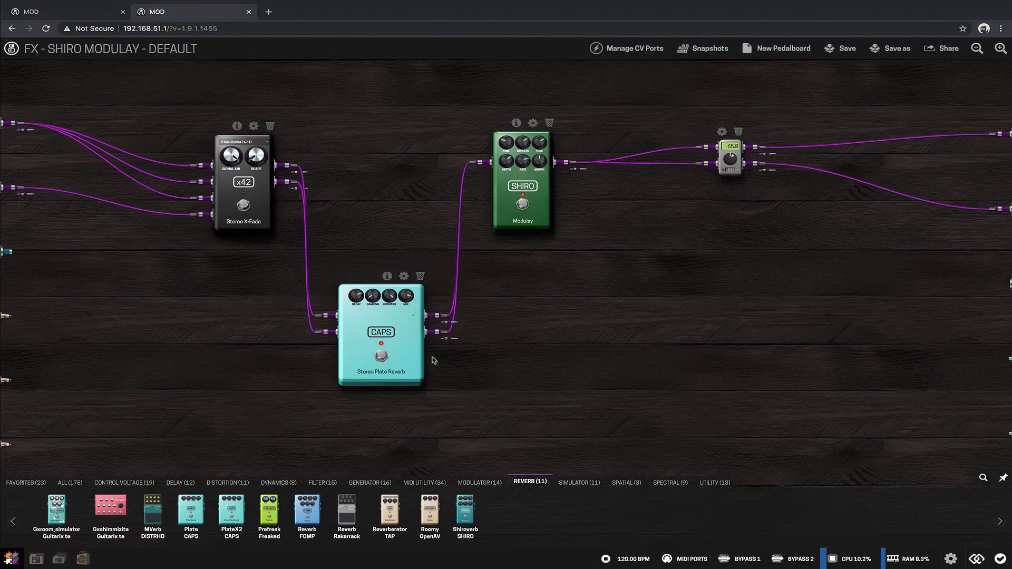
Step: Add the Invada Compressor St from the Dynamics category and reroute the two Modulay output cables into its inputs
click(279, 482)
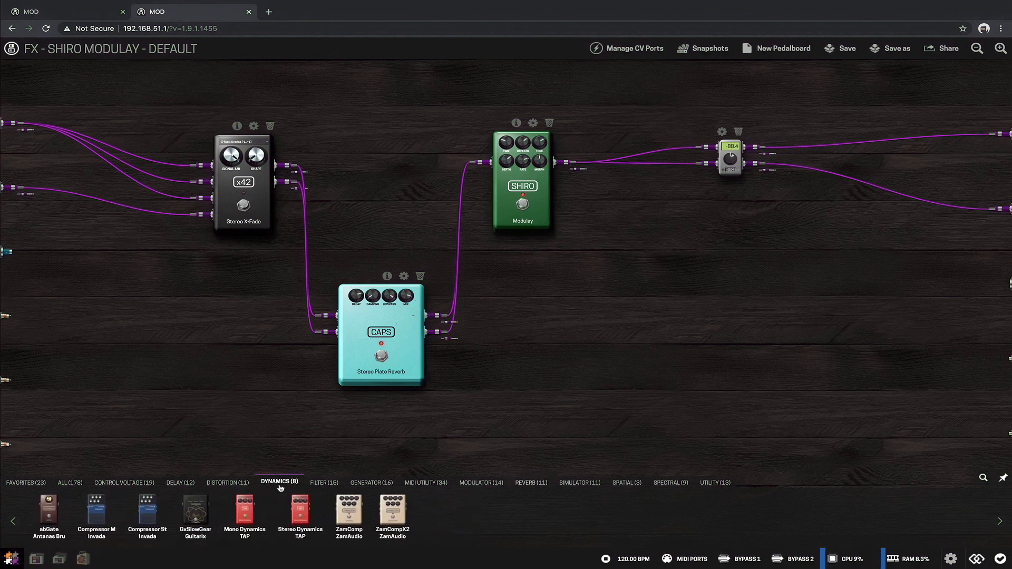
drag(148, 509, 685, 254)
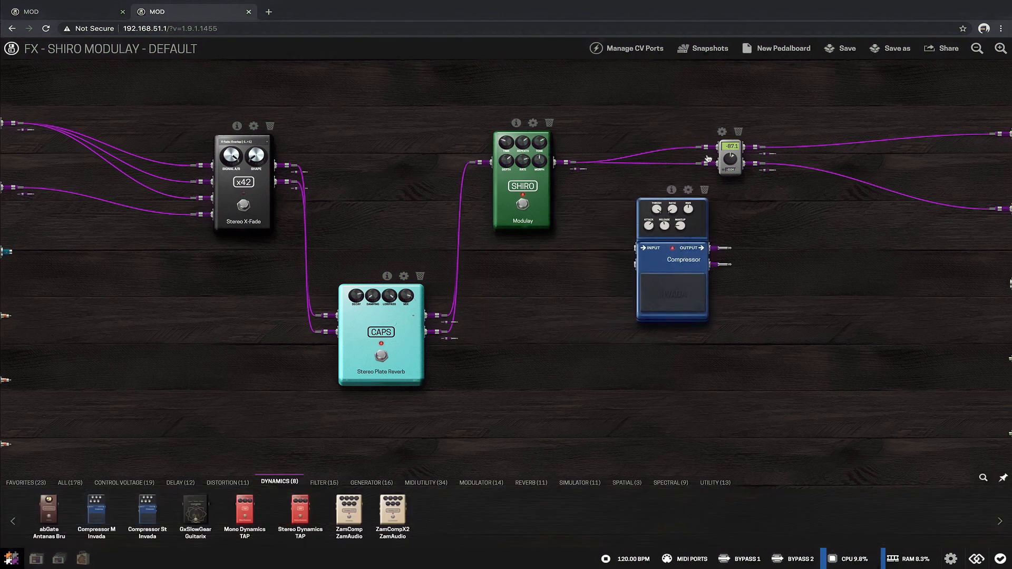
drag(711, 147, 627, 248)
drag(673, 190, 631, 264)
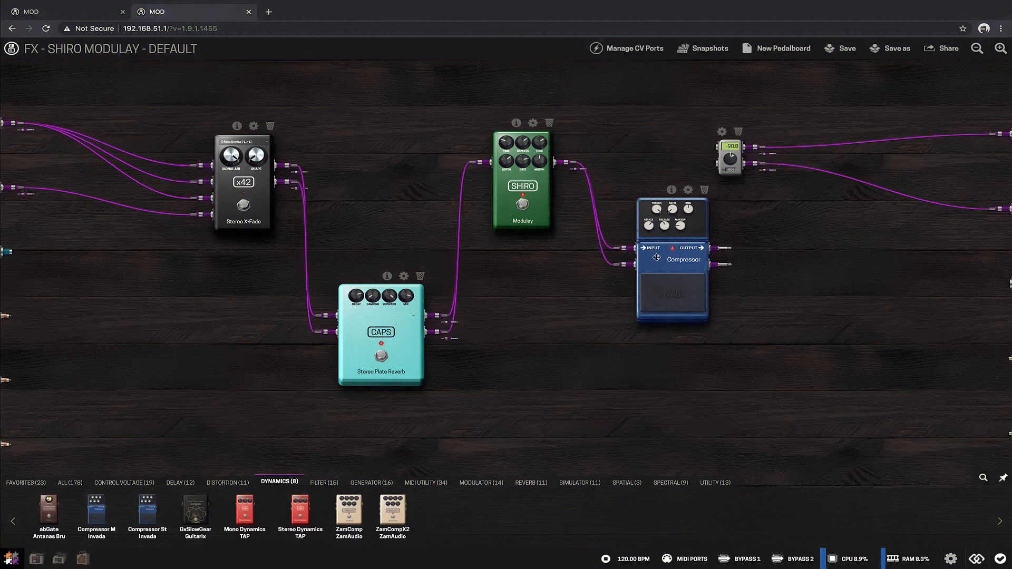
Step: Move the Compressor down to the reverb's level and connect its two outputs to the small gain pedal's inputs
drag(677, 201, 640, 279)
drag(686, 327, 694, 146)
drag(685, 343, 697, 164)
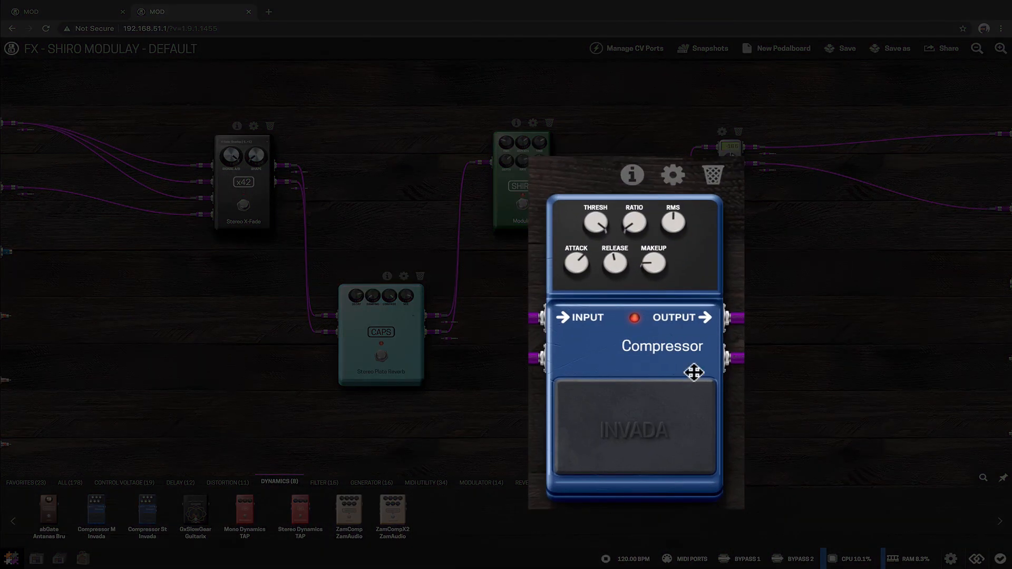
Step: Raise the Compressor's Makeup, lower its Threshold and Attack, and return to the pedalboard
drag(656, 268, 657, 252)
drag(595, 227, 594, 318)
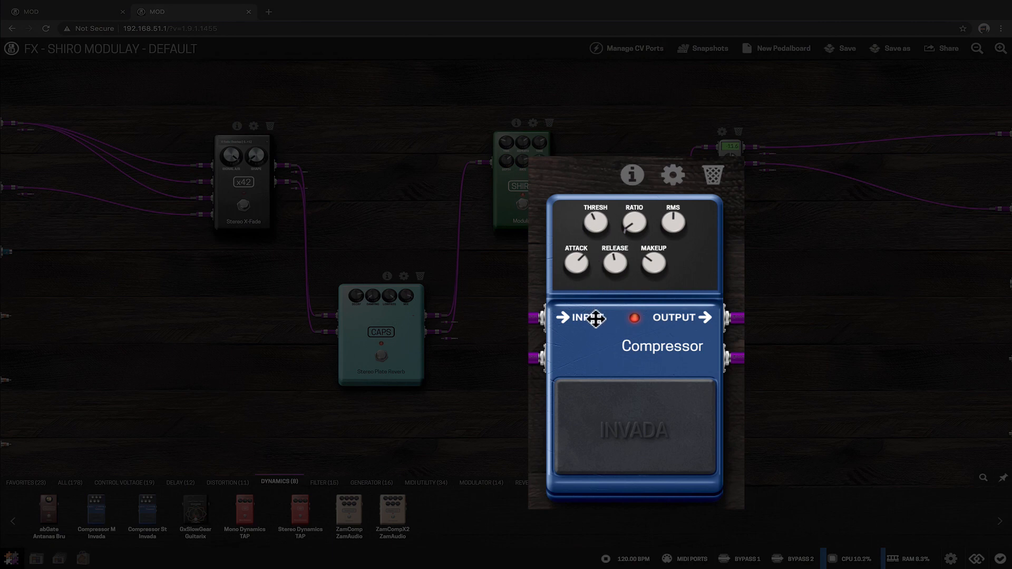
drag(576, 269, 581, 316)
click(750, 365)
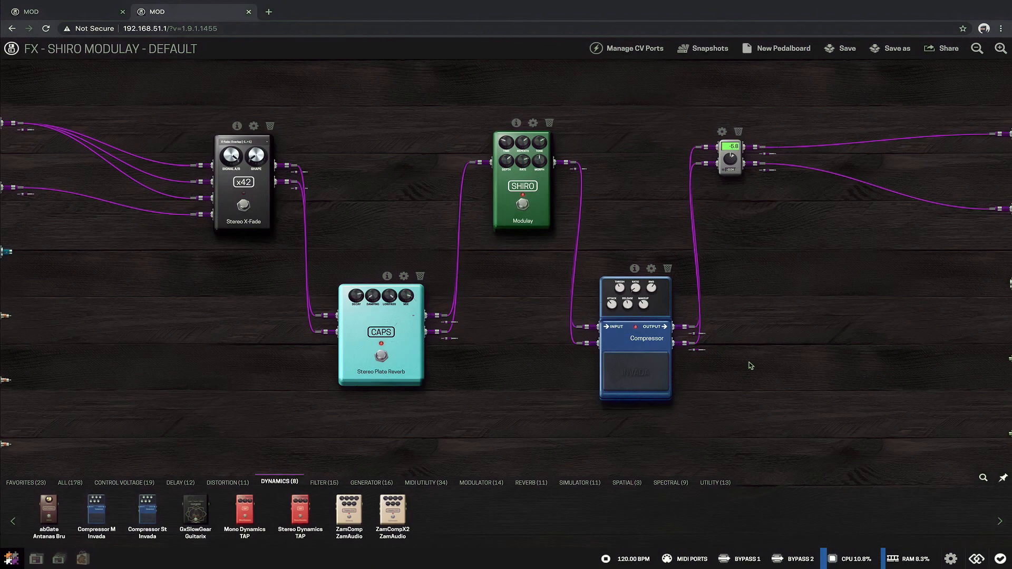
click(657, 380)
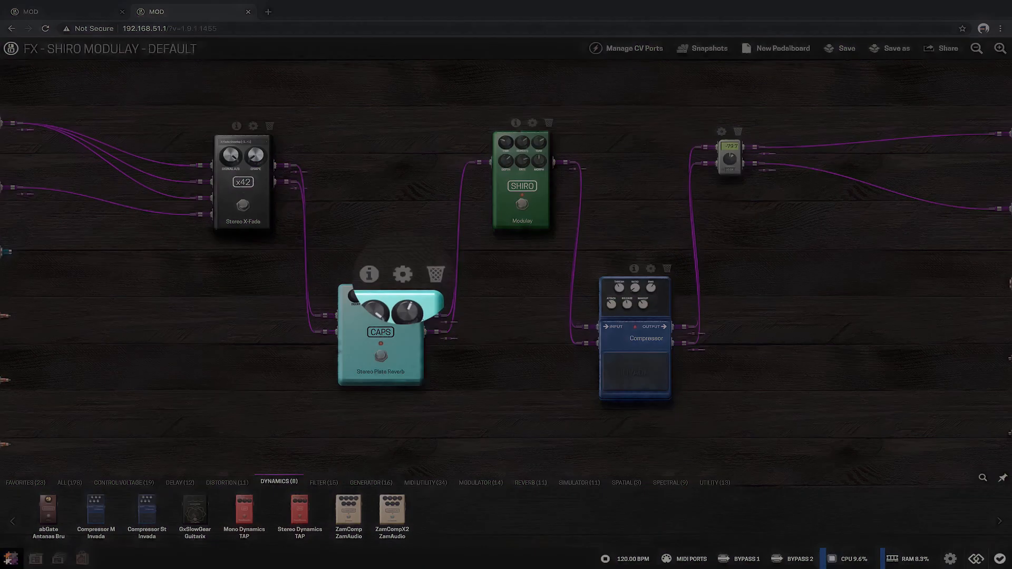
Step: Open the Stereo Plate Reverb's settings and assign its Decay to the device's Knob 8 on Page 1
click(409, 277)
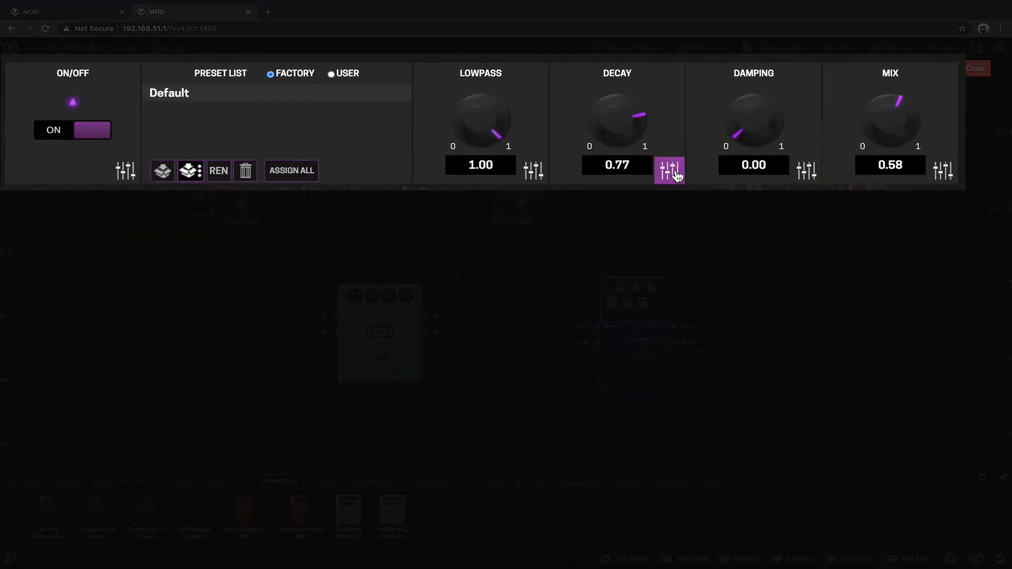
click(672, 172)
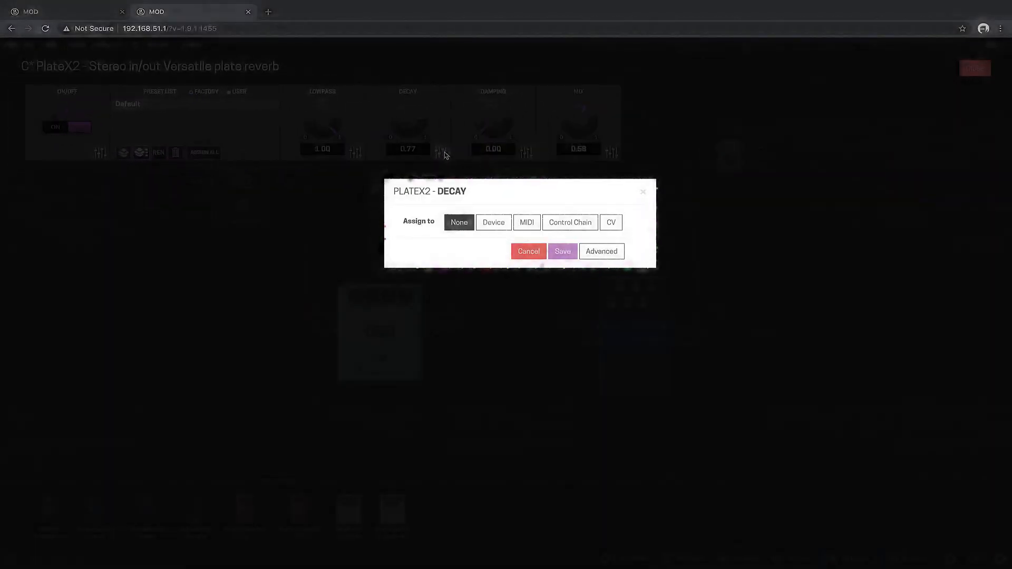
click(499, 223)
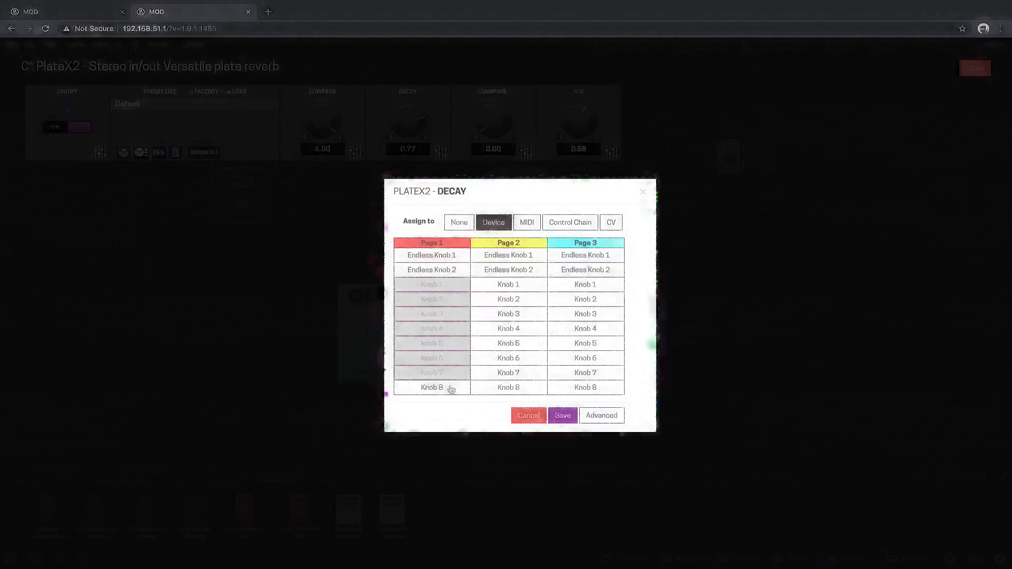
click(451, 389)
click(562, 416)
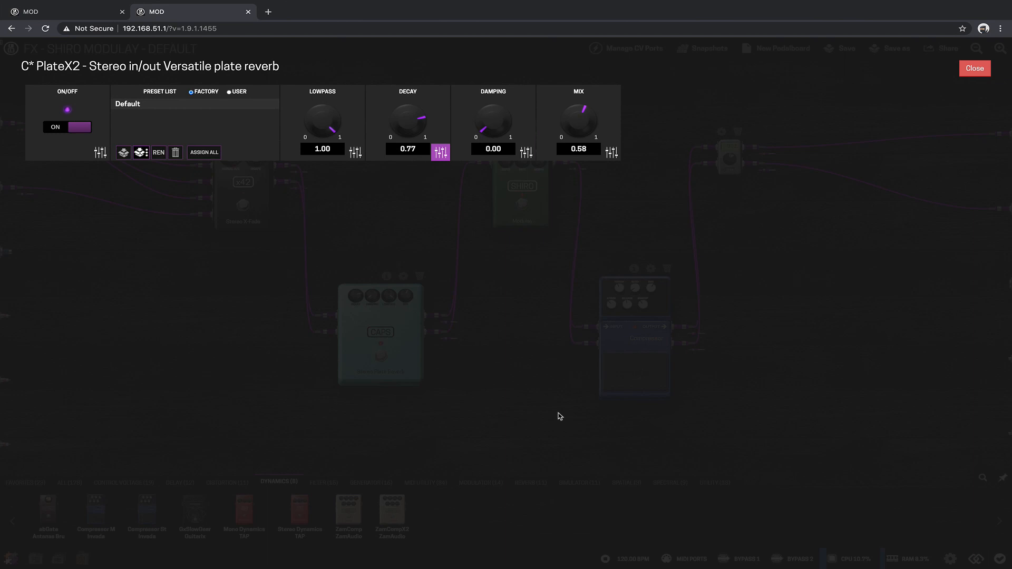
Step: Assign the reverb's Mix to the device's Endless Knob 2 on Page 1 and close the plugin settings
click(611, 154)
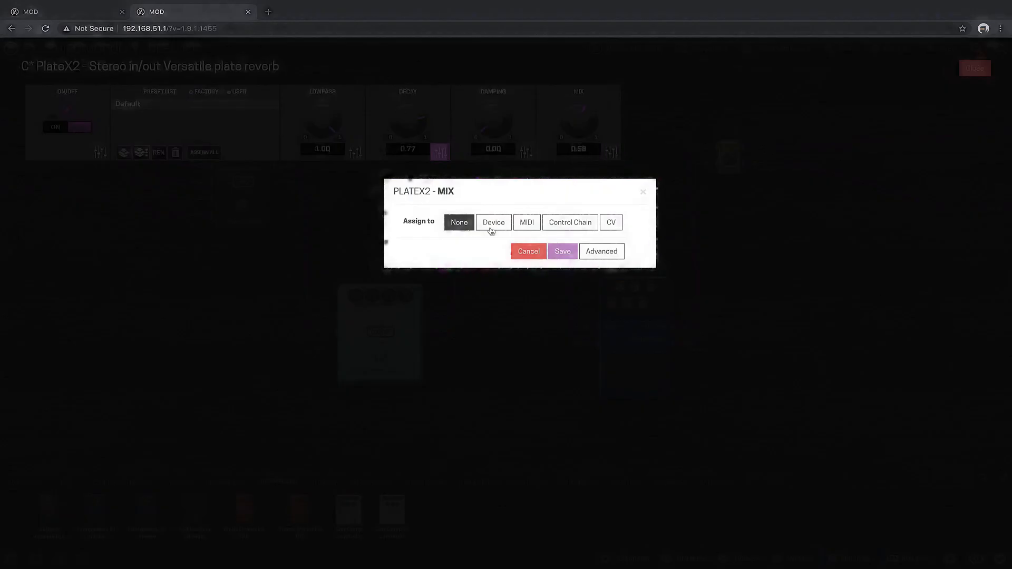
click(492, 229)
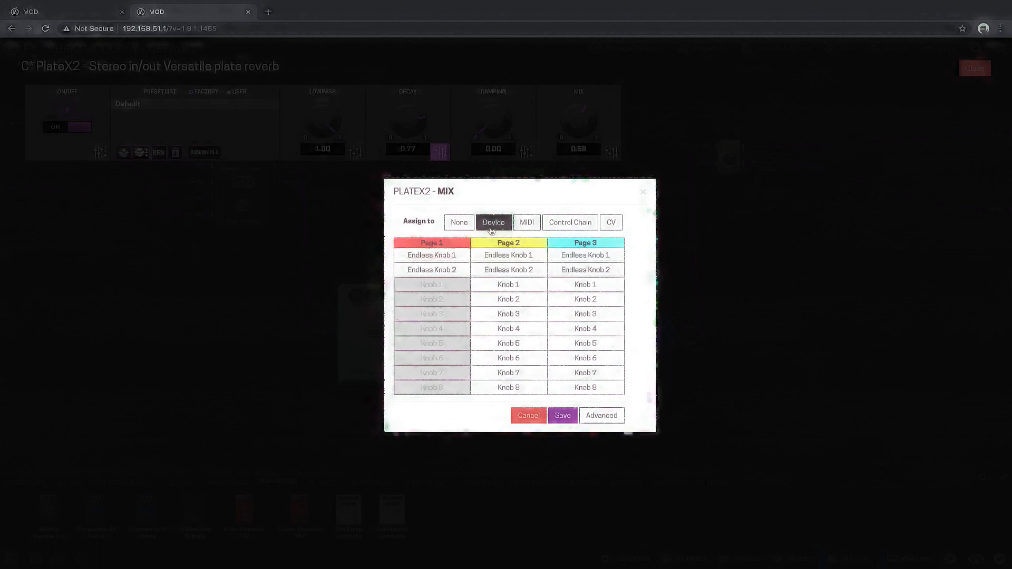
click(455, 271)
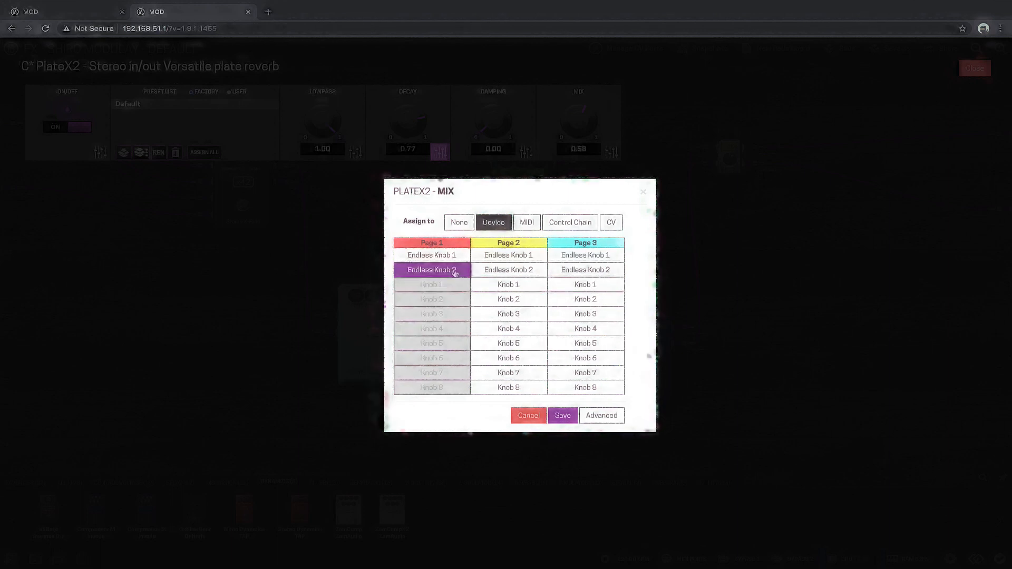
click(562, 416)
key(Escape)
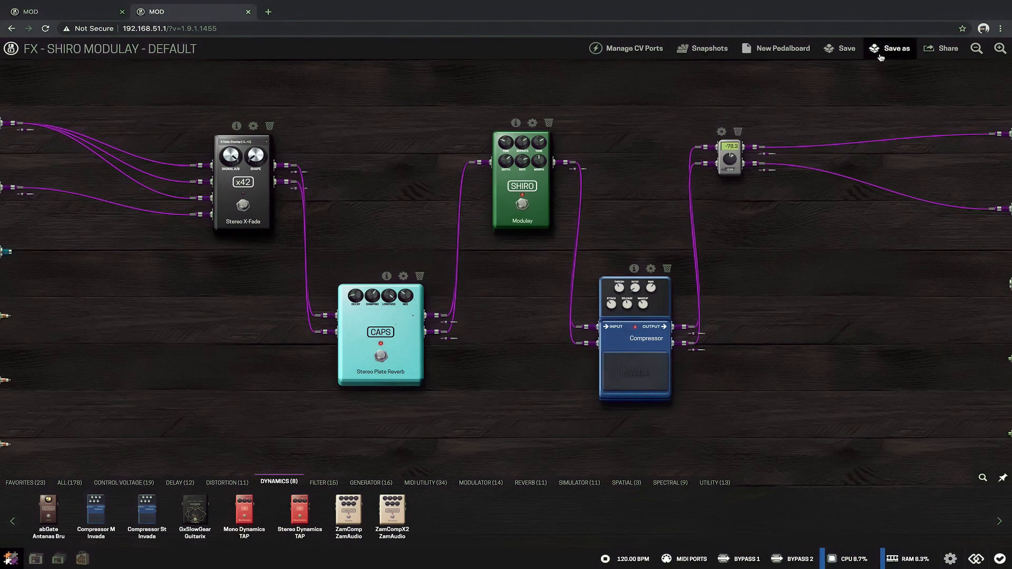
Step: Save the pedalboard under the new name FX - Shiro Modulay 1.1 and start a new pedalboard
click(880, 56)
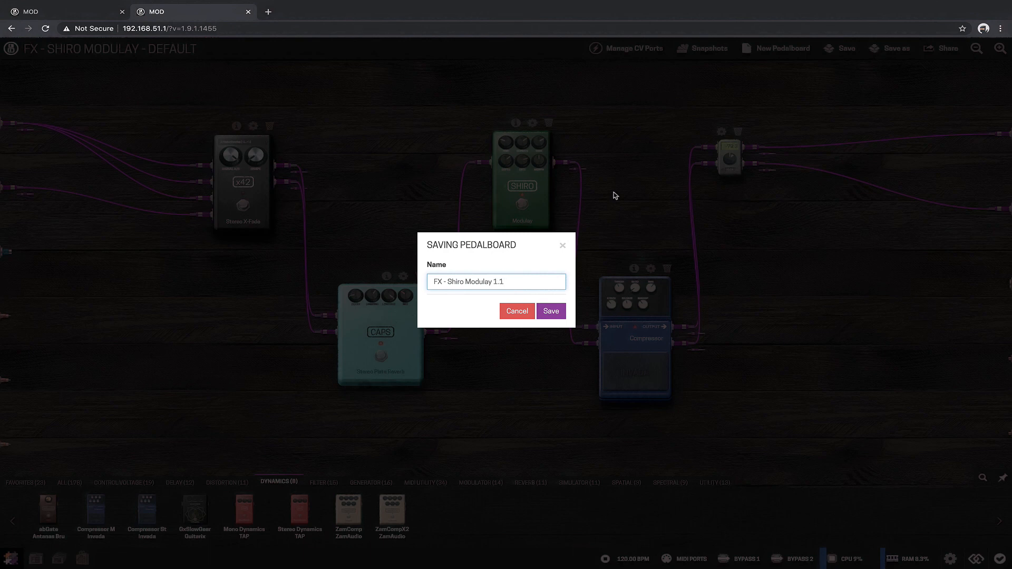
click(559, 314)
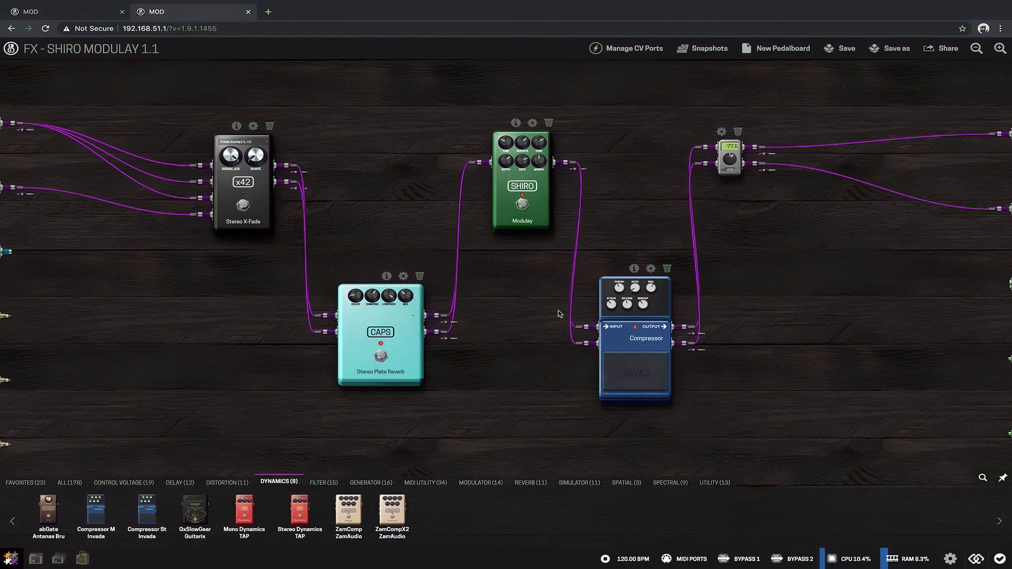
click(781, 51)
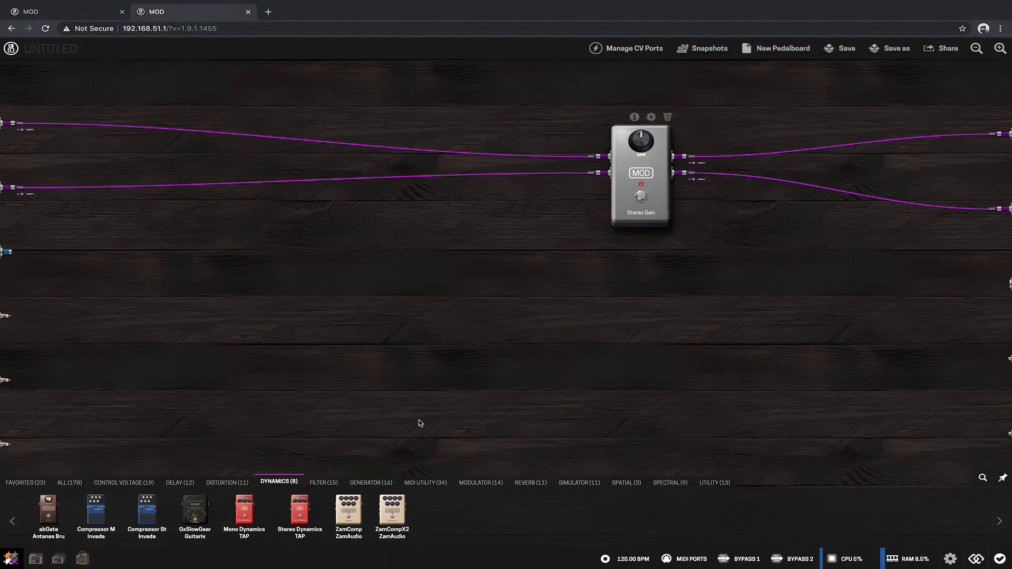
Step: Add the Nekobi synth from the Generator category, feed it from the MIDI input, and replace the Stereo Gain's input cables with Nekobi's output
click(380, 483)
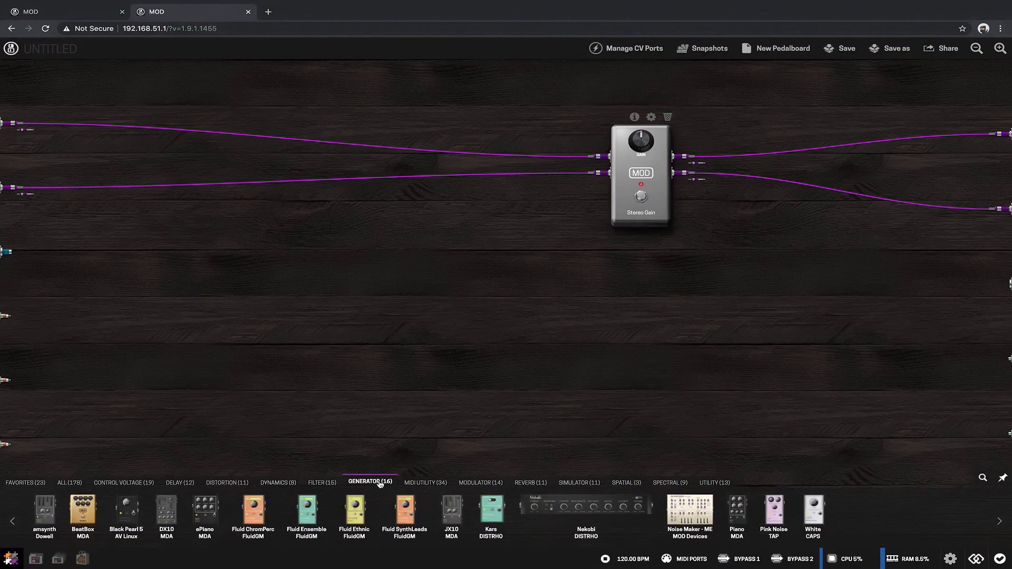
drag(580, 506, 243, 292)
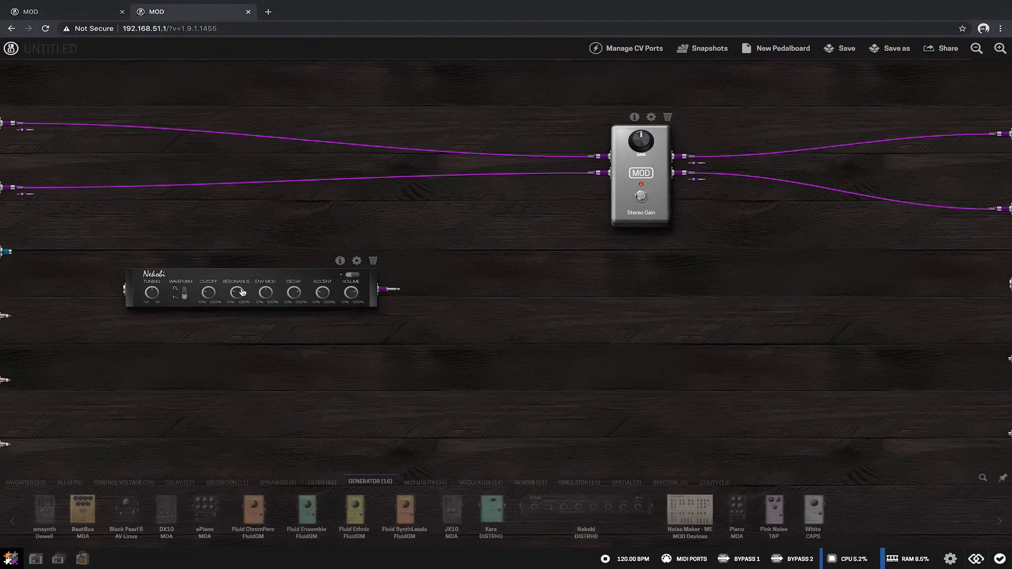
drag(7, 255, 122, 289)
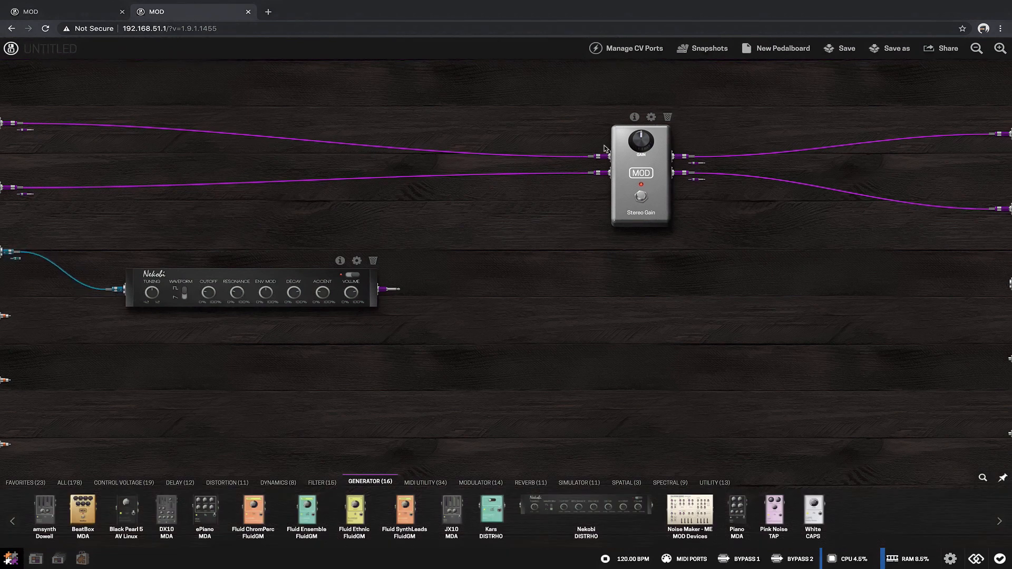
mouse_move(601, 156)
mouse_down()
mouse_move(542, 160)
mouse_move(578, 174)
mouse_move(491, 176)
mouse_move(398, 310)
mouse_move(527, 189)
mouse_move(592, 156)
mouse_up()
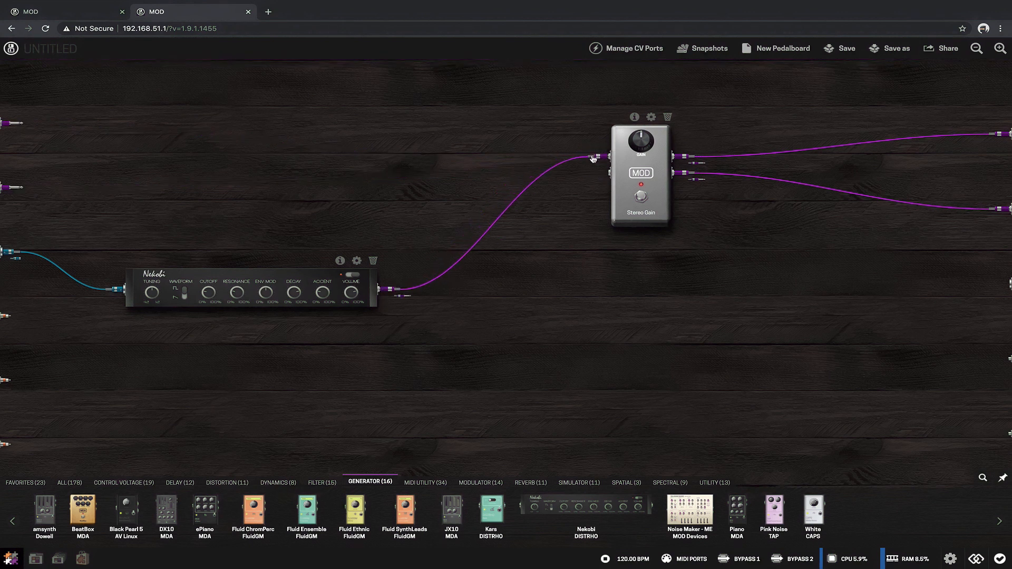
drag(395, 290, 595, 173)
Step: Disconnect both Nekobi cables from the Stereo Gain inputs and remove Nekobi from the pedalboard
drag(599, 173, 562, 199)
drag(599, 156, 511, 188)
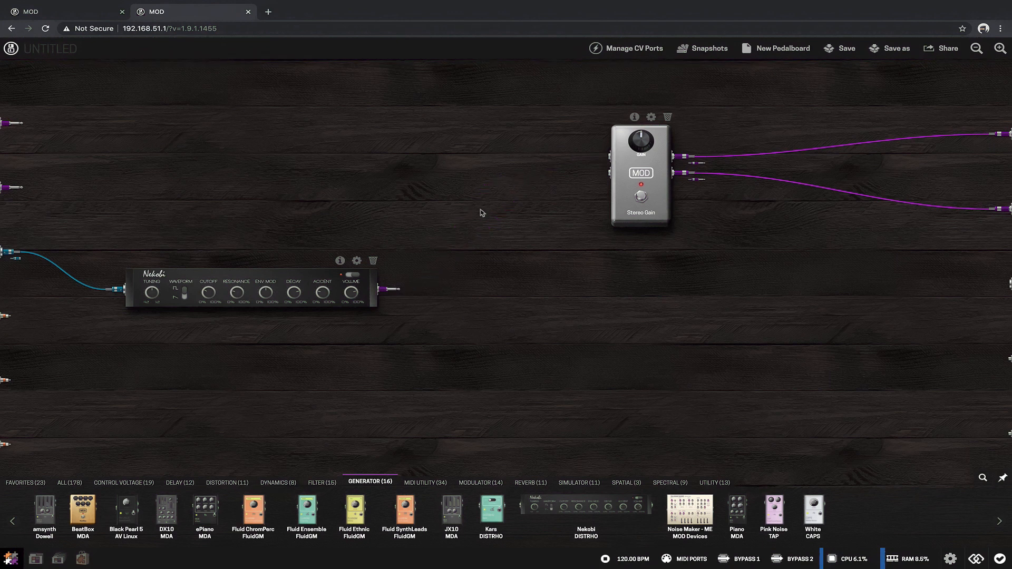
click(373, 260)
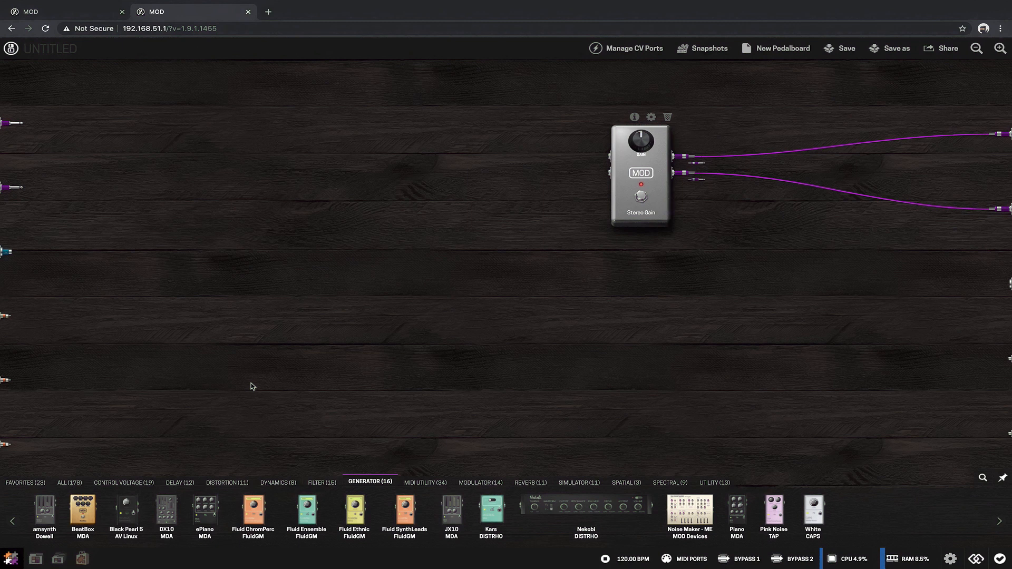
Step: Add the amsynth, feed it from the MIDI input, wire both outputs to the Stereo Gain, and adjust its envelope sliders
drag(45, 512, 113, 299)
drag(6, 252, 70, 269)
drag(168, 258, 609, 160)
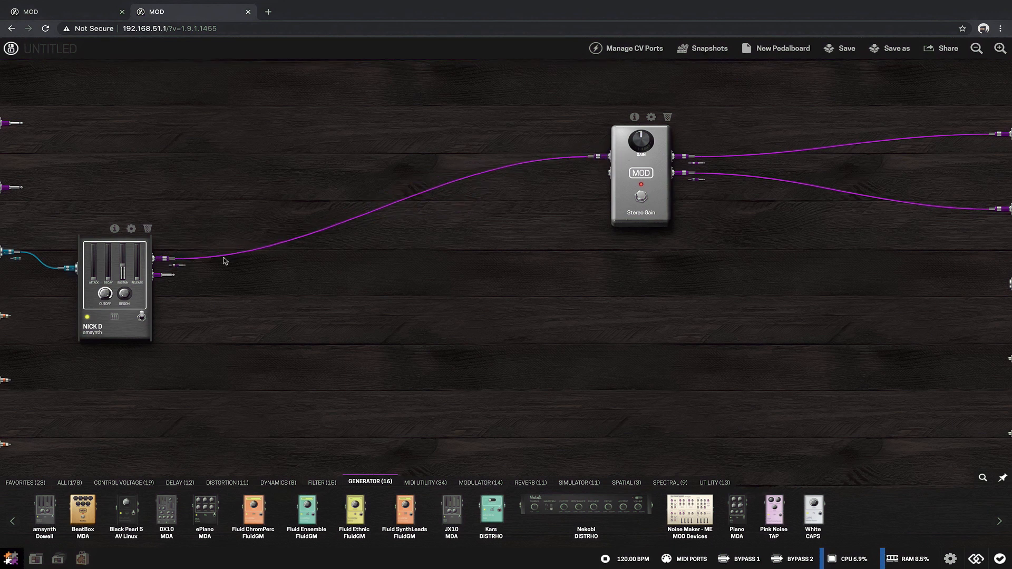
drag(168, 275, 606, 173)
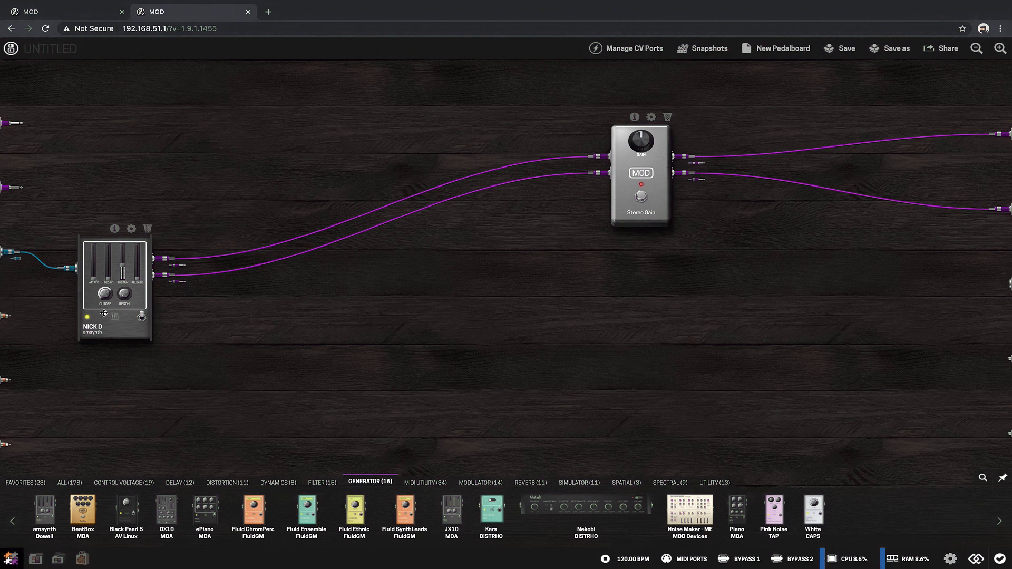
drag(111, 279, 138, 253)
Step: Add the DX10 synth above amsynth, feed it from the MIDI input, and connect both outputs to the Stereo Gain inputs
drag(168, 512, 143, 148)
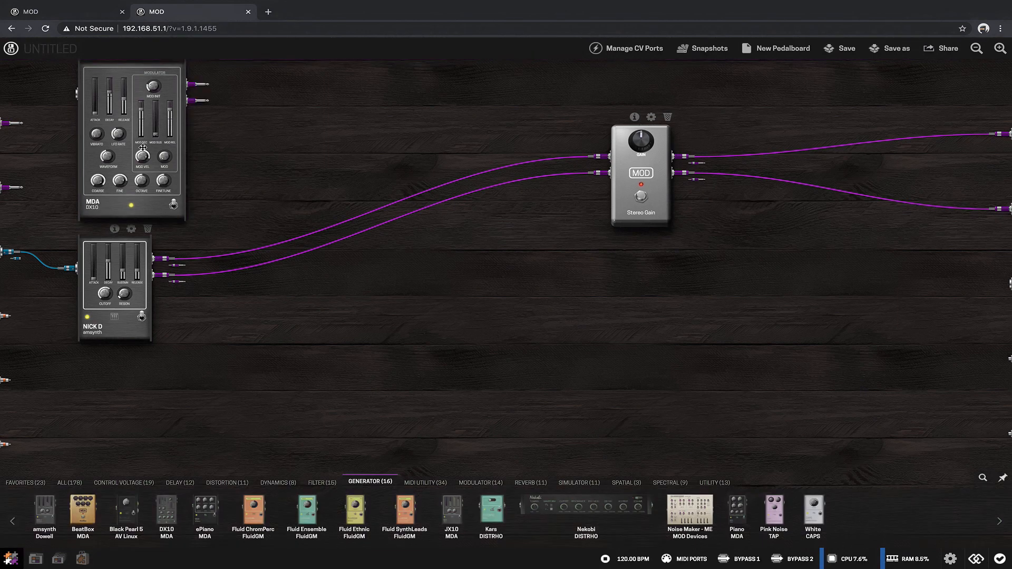
drag(12, 253, 66, 93)
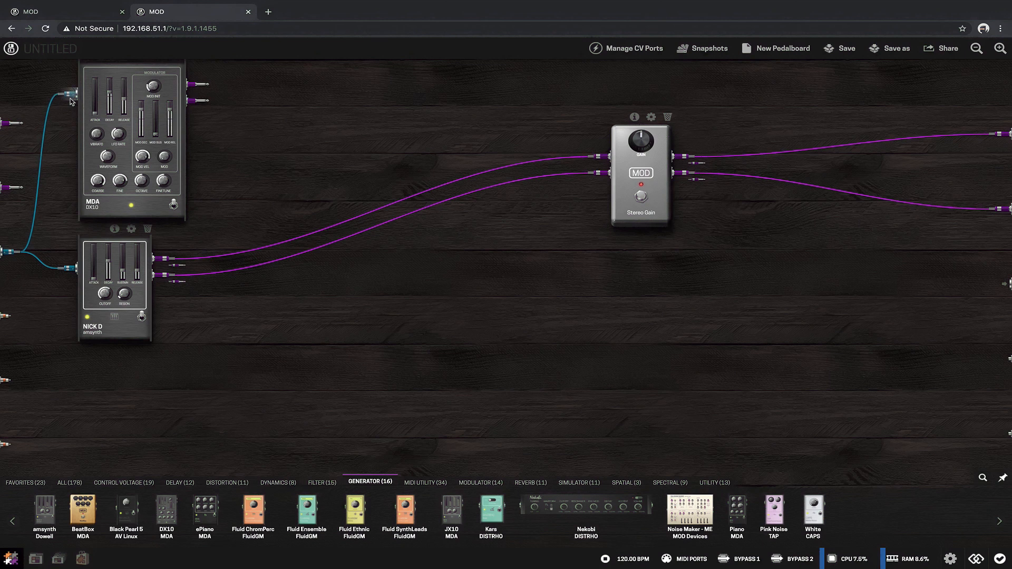
drag(192, 83, 593, 152)
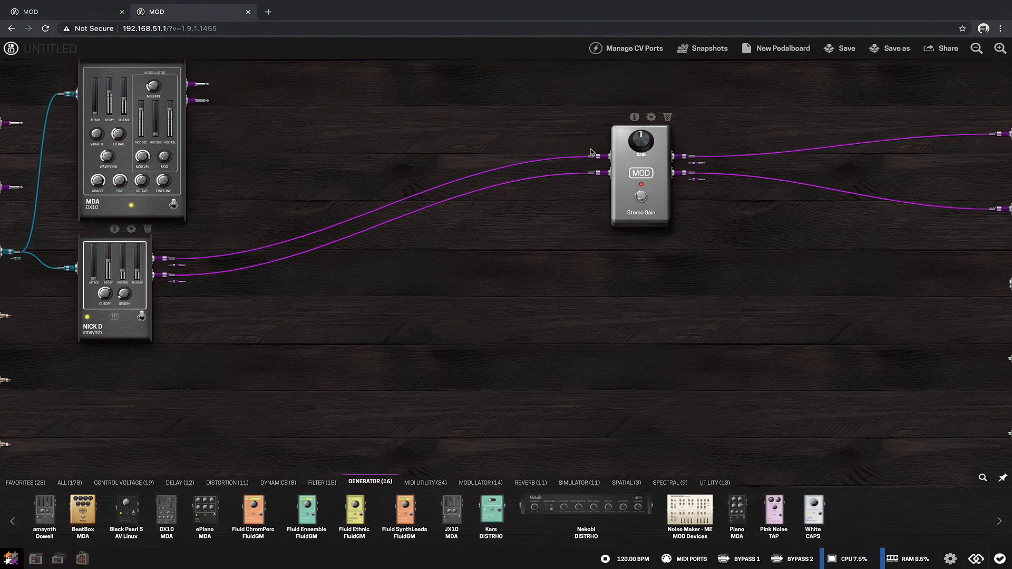
click(200, 104)
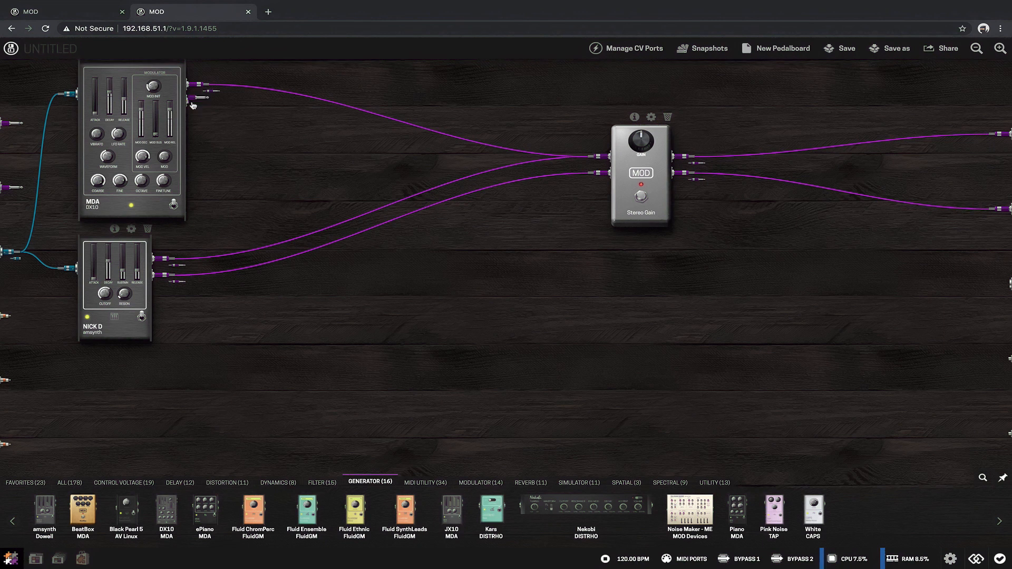
drag(193, 102, 596, 173)
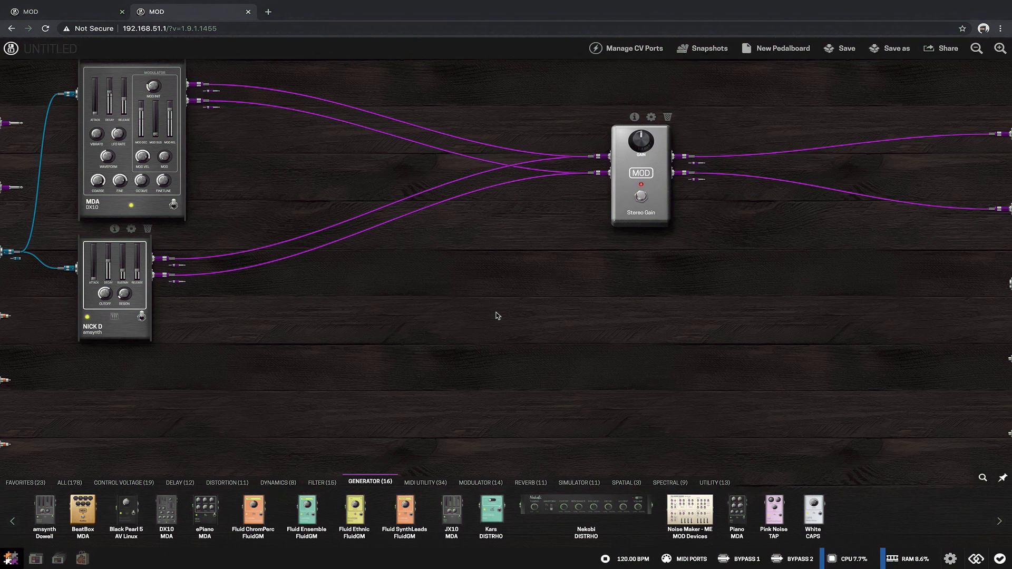
Step: Add a Stereo X-Fade from the Utility category and move both DX10 cables from the Stereo Gain to its first input pair
click(717, 487)
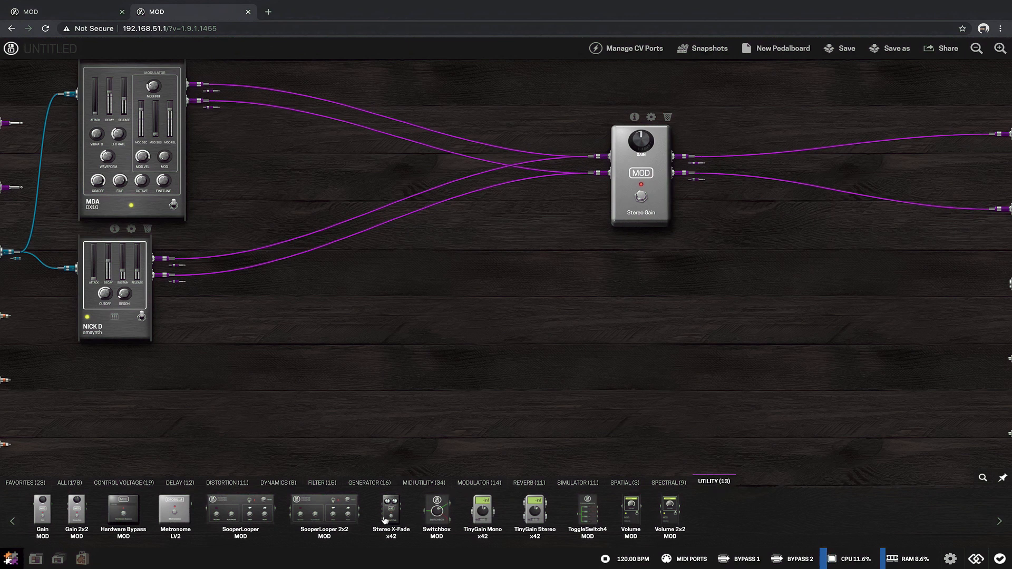
drag(386, 517, 524, 333)
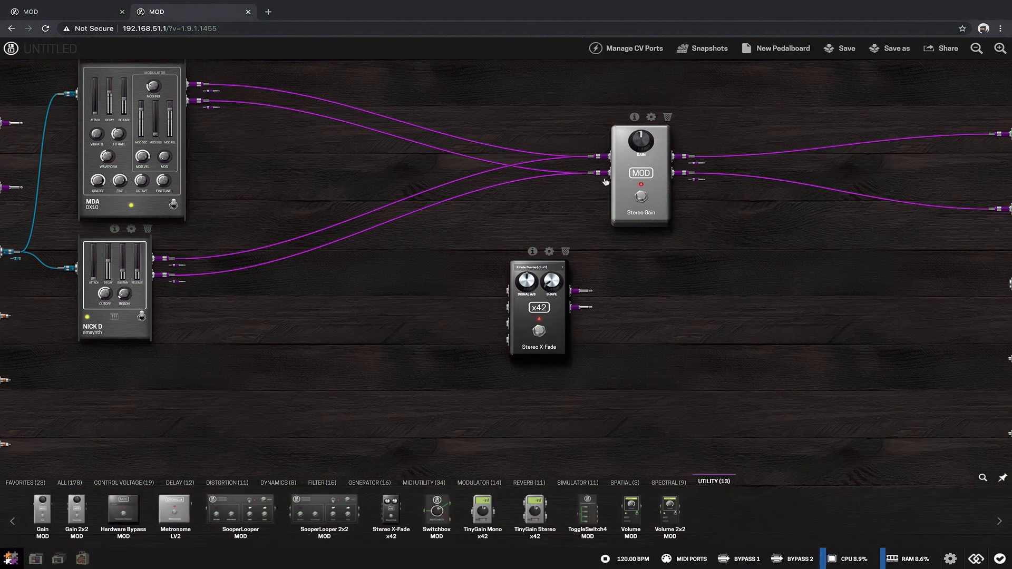
drag(598, 179, 495, 319)
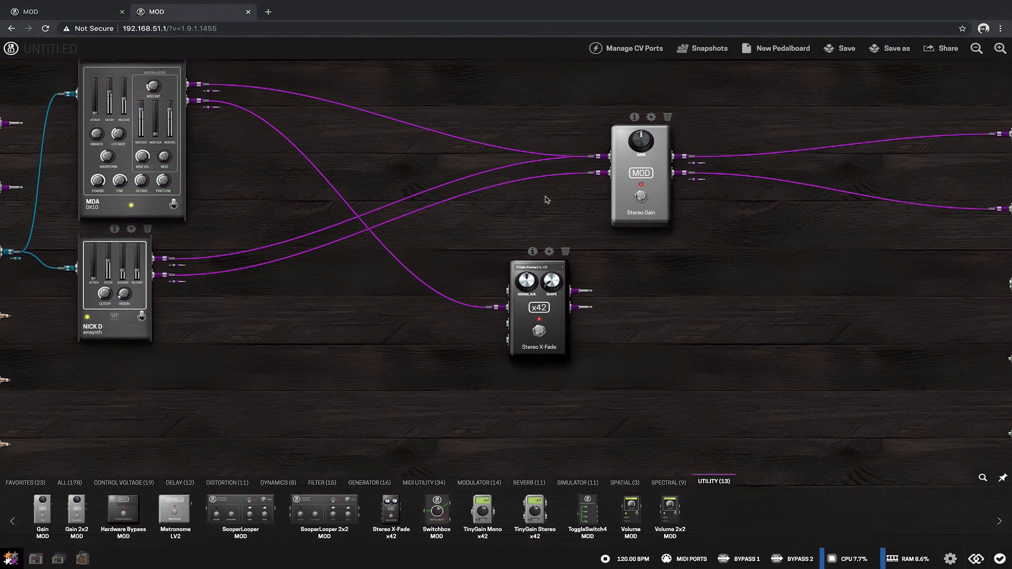
mouse_move(600, 162)
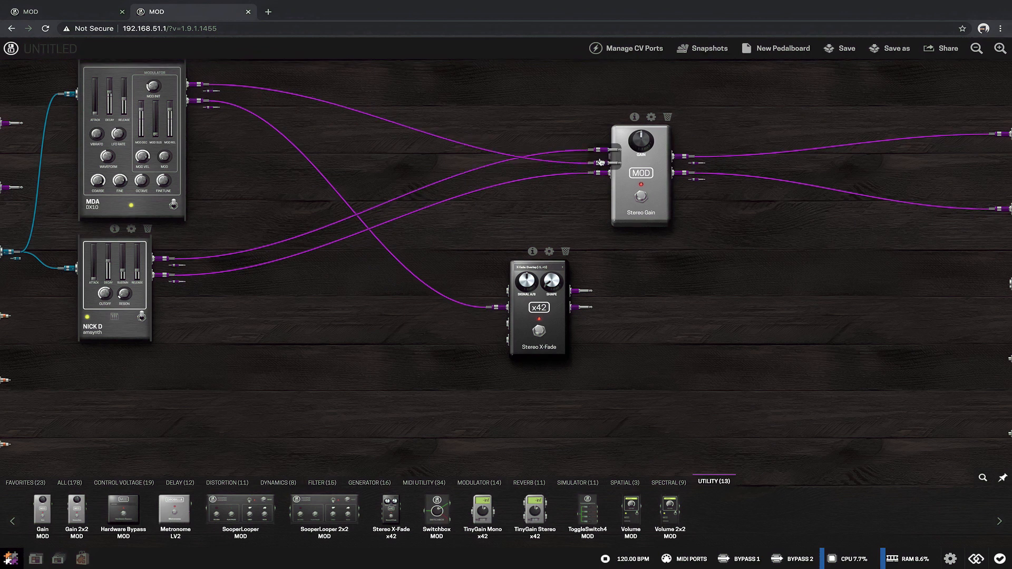
drag(600, 160, 516, 286)
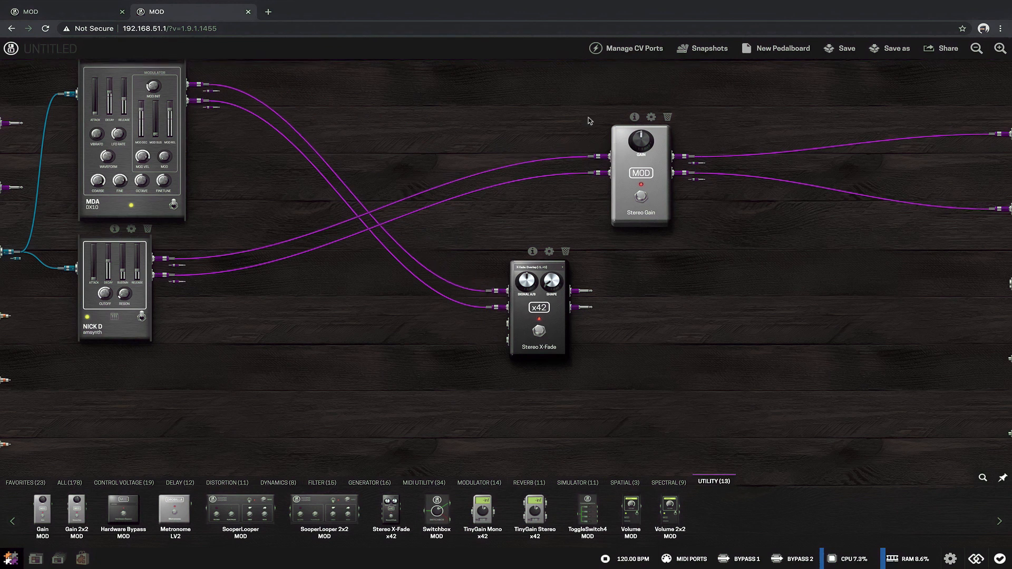
Step: Move both amsynth cables to the Stereo X-Fade's second input pair and connect the X-Fade's two outputs to the Stereo Gain
drag(604, 156, 497, 325)
drag(604, 175, 525, 333)
drag(578, 291, 604, 156)
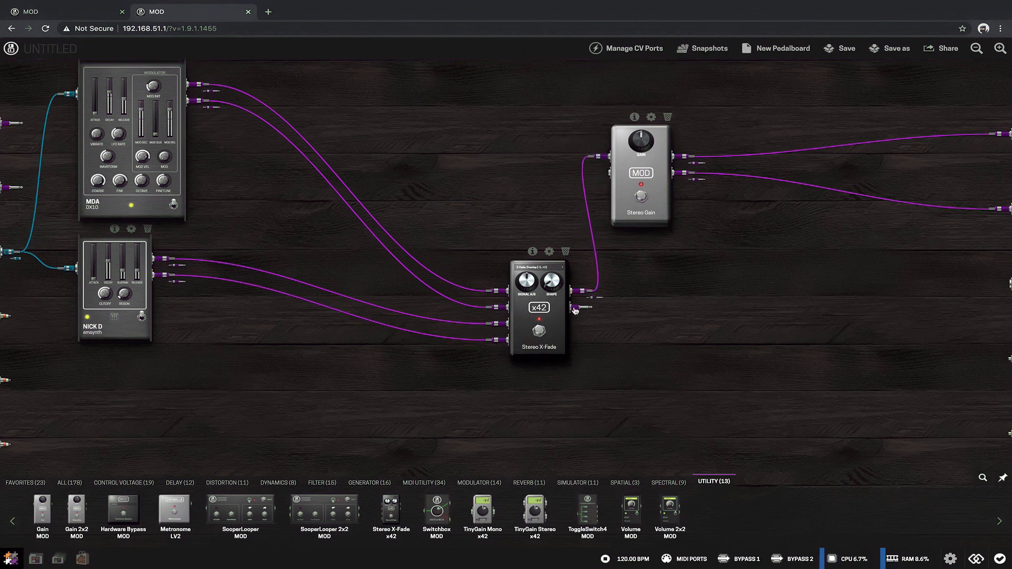
drag(575, 308, 601, 172)
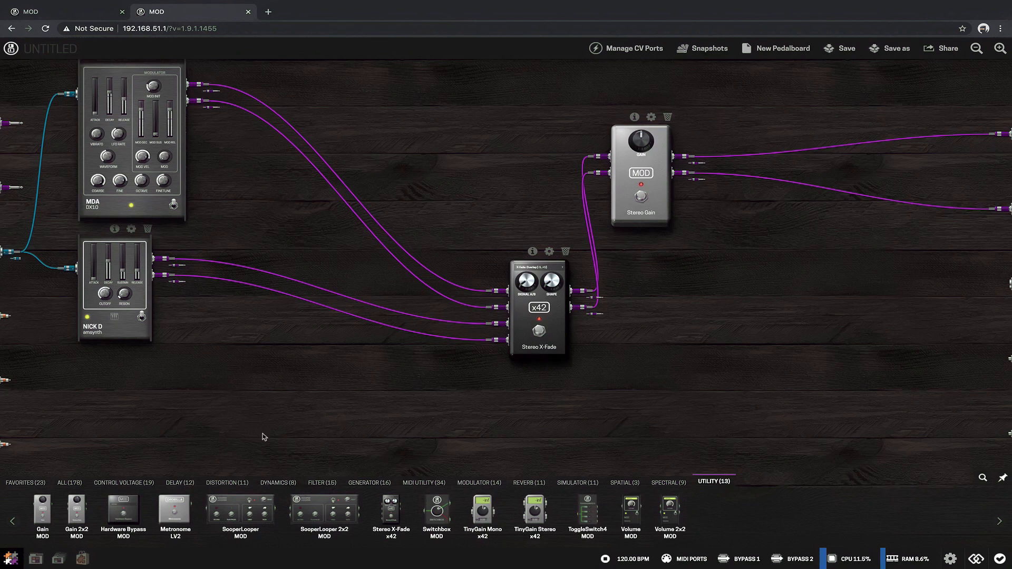
Step: Insert a Bollie Delay in stereo between the amsynth outputs and the Stereo X-Fade's second input pair
click(186, 482)
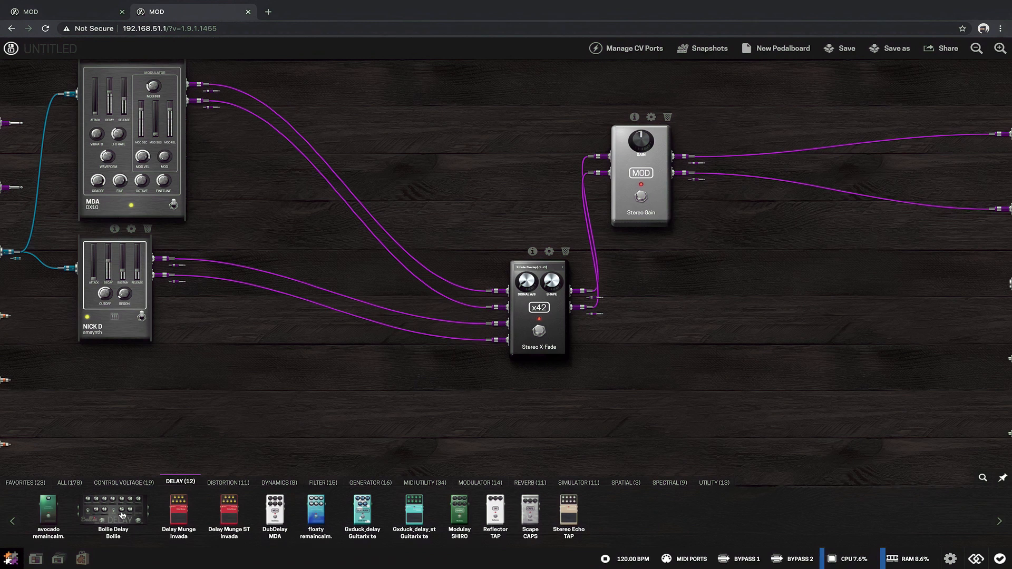
drag(116, 514, 336, 419)
drag(500, 323, 243, 399)
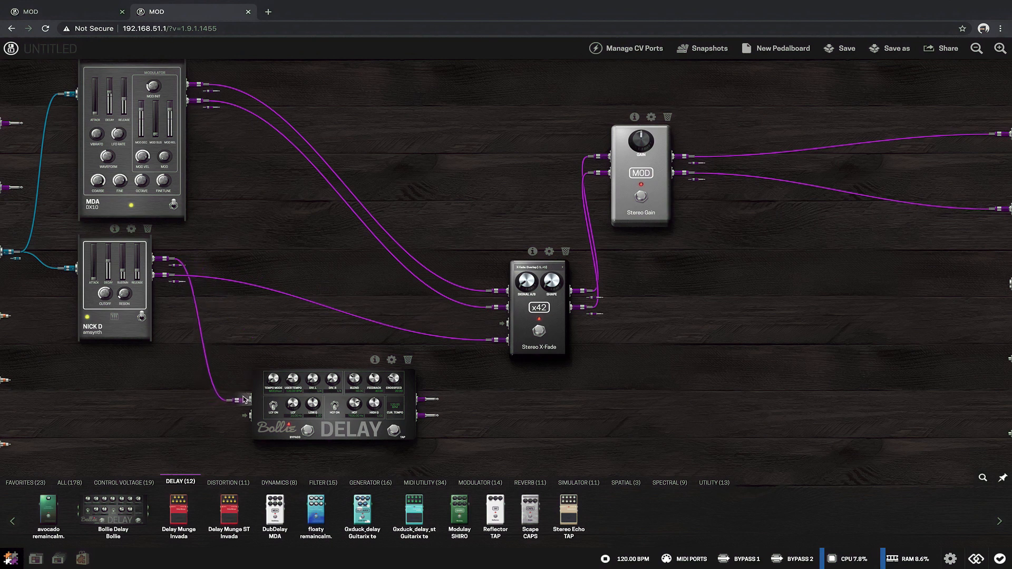
drag(496, 340, 242, 415)
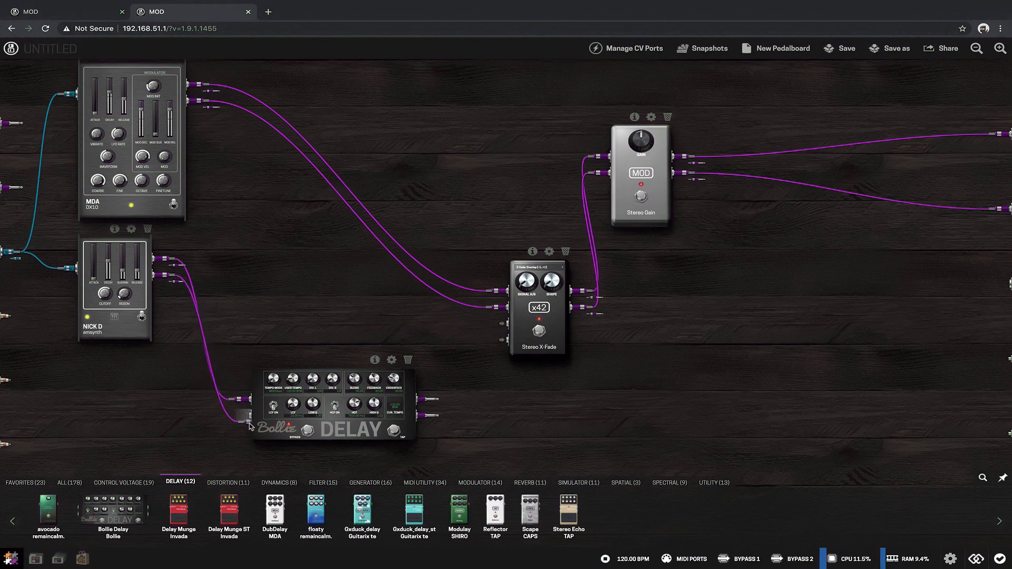
drag(422, 399, 498, 323)
drag(423, 419, 498, 340)
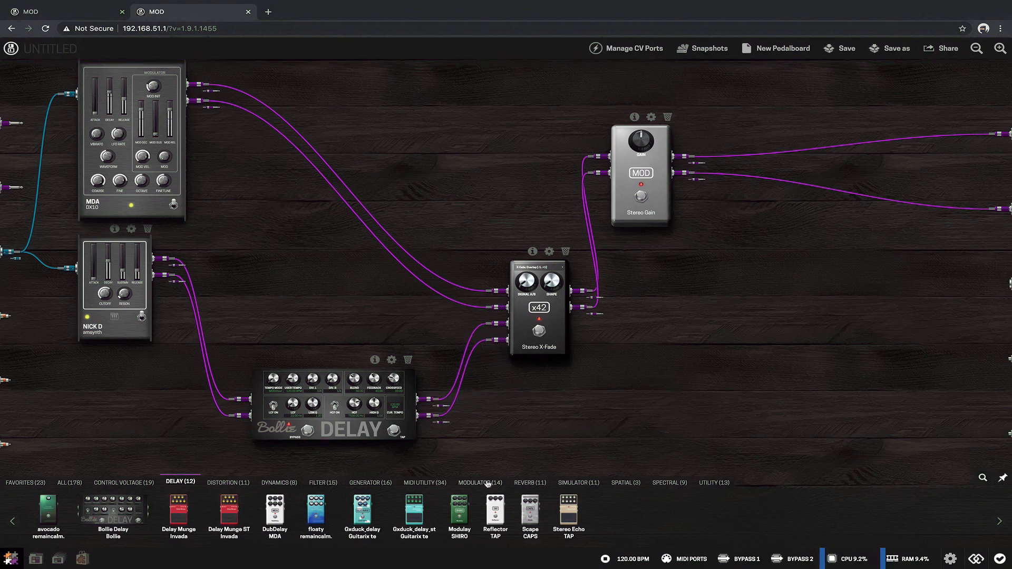
Step: Insert the PlateX2 stereo plate reverb between the DX10 outputs and the Stereo X-Fade's first input pair
click(516, 482)
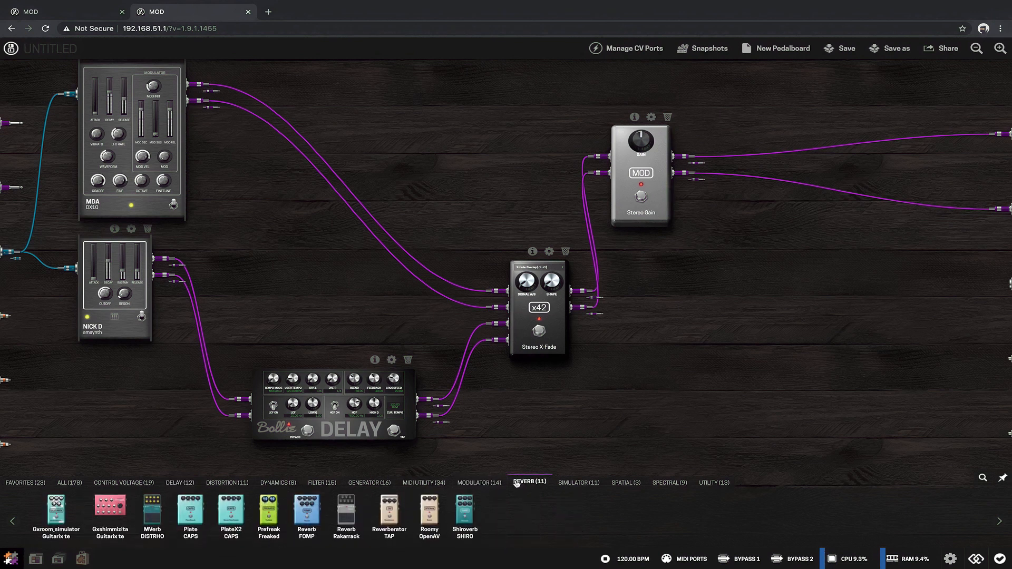
drag(190, 509, 390, 132)
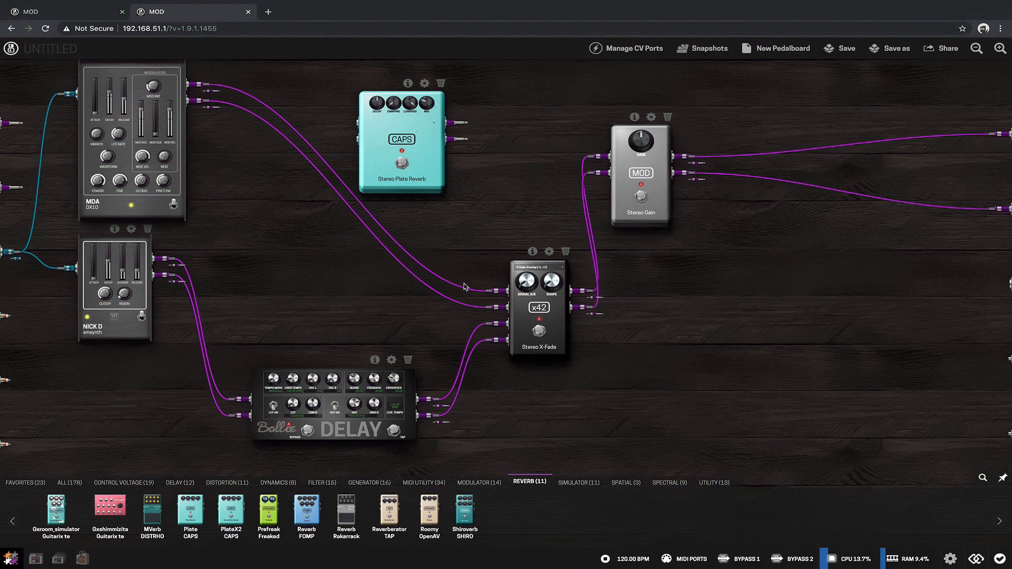
drag(497, 292, 349, 122)
drag(492, 311, 267, 147)
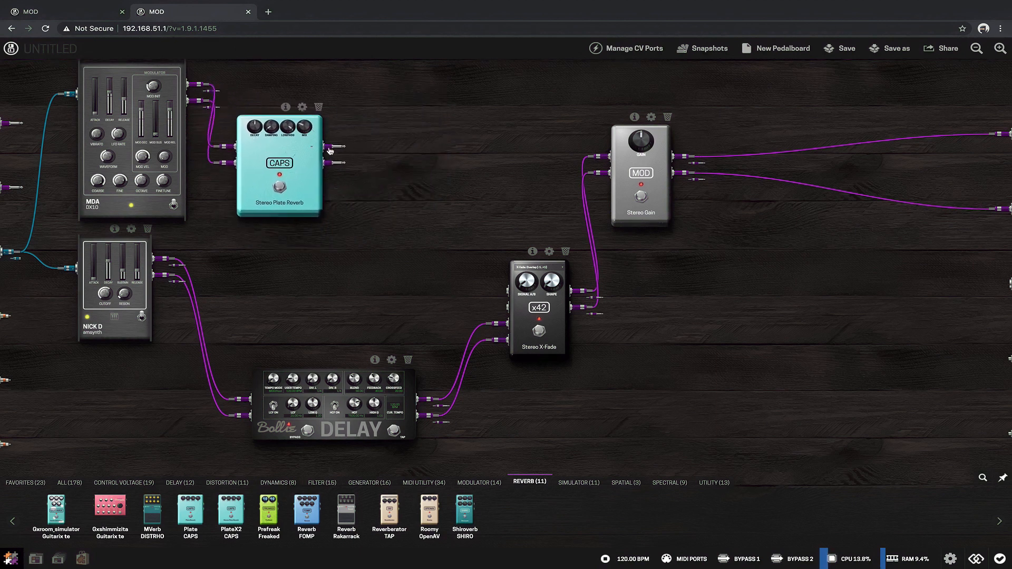
drag(331, 146, 503, 291)
drag(329, 160, 503, 305)
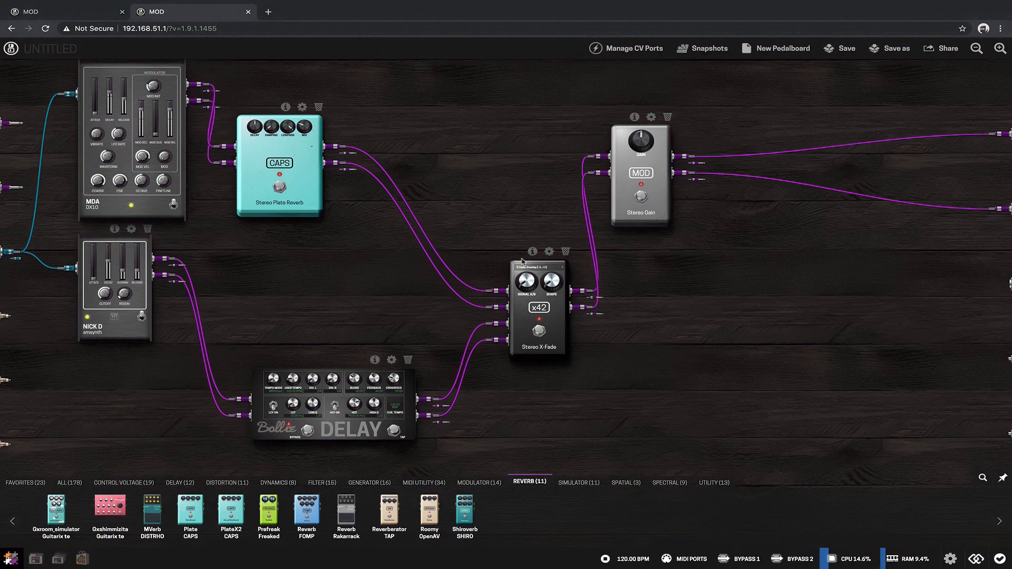
Step: Move the Stereo X-Fade and Stereo Gain to make room for more effects, and raise the Bollie Delay's Feedback
drag(522, 266, 486, 193)
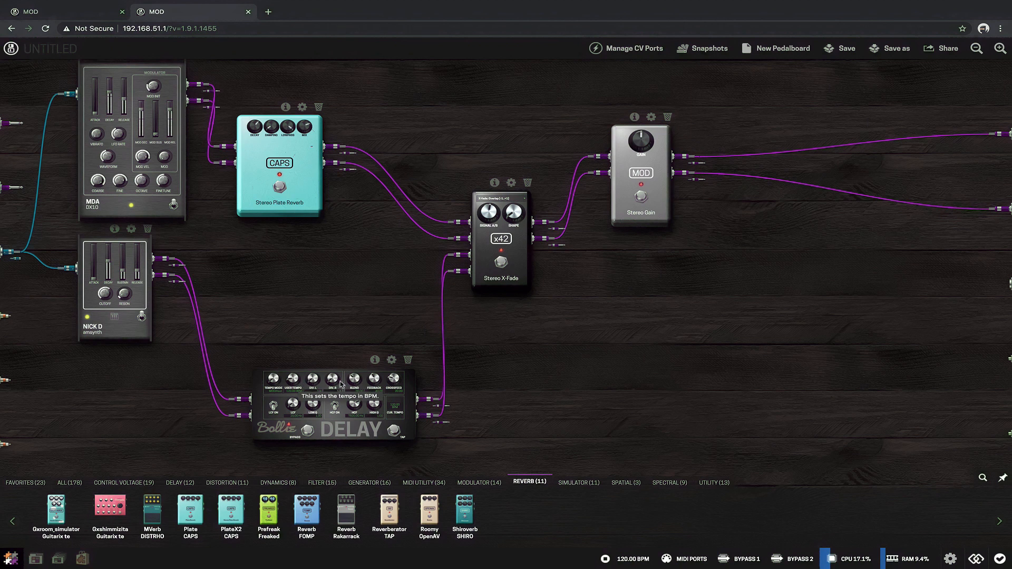
drag(374, 376, 372, 369)
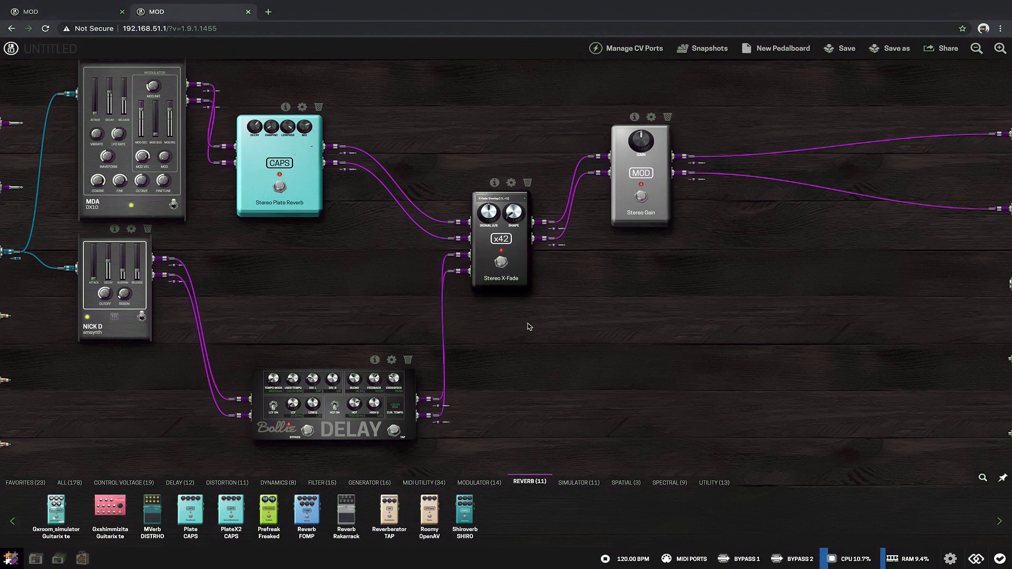
drag(619, 199, 848, 189)
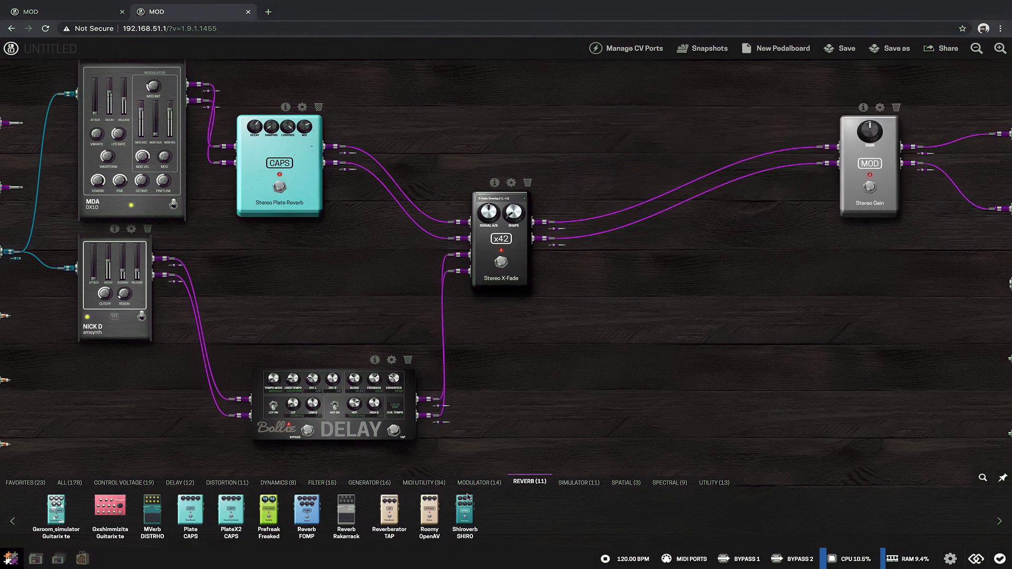
Step: Add Shiroverb, Harmless and a second Stereo X-Fade to the space between the first X-Fade and the Stereo Gain
drag(465, 508, 699, 158)
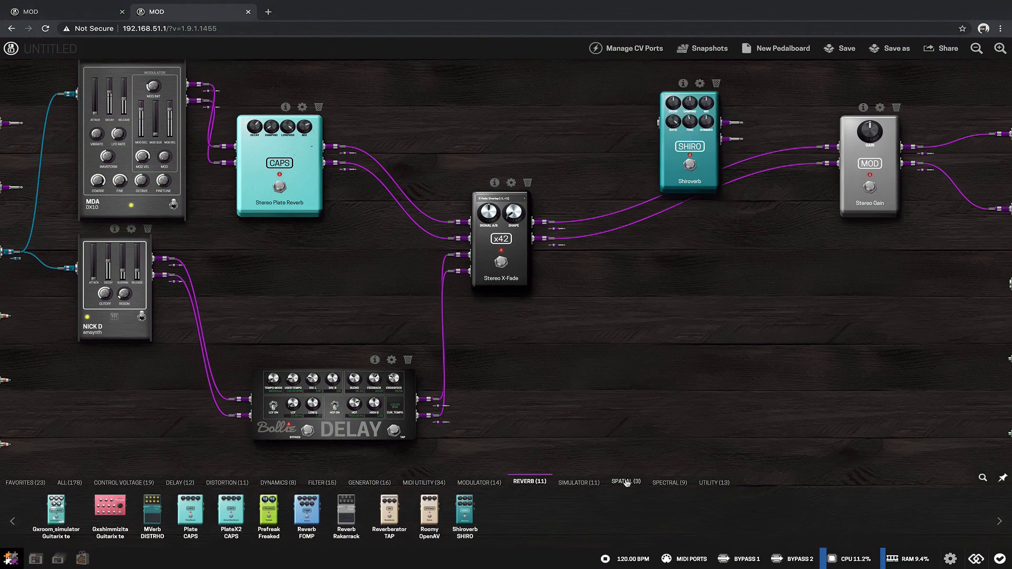
click(479, 483)
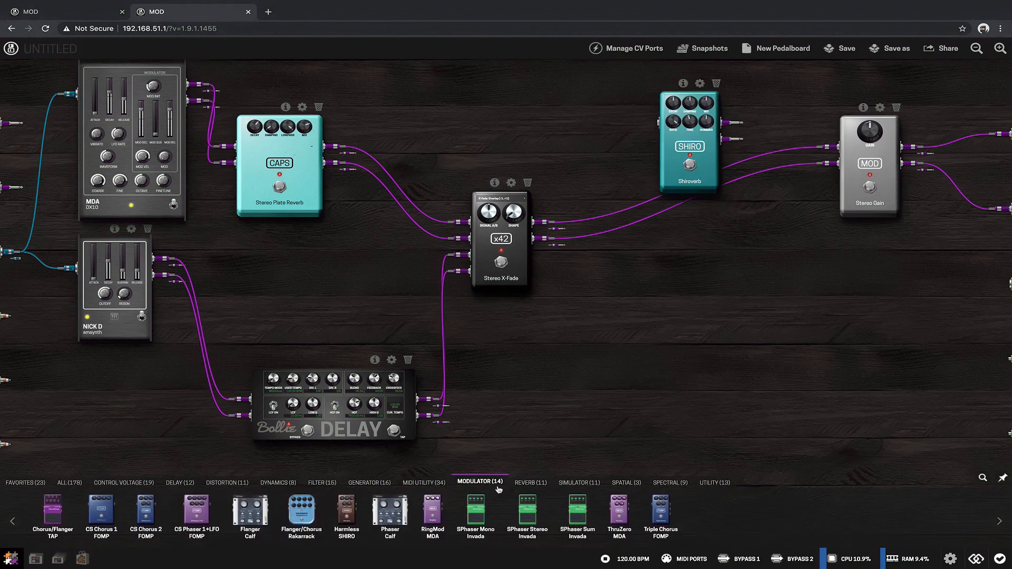
drag(342, 521, 671, 309)
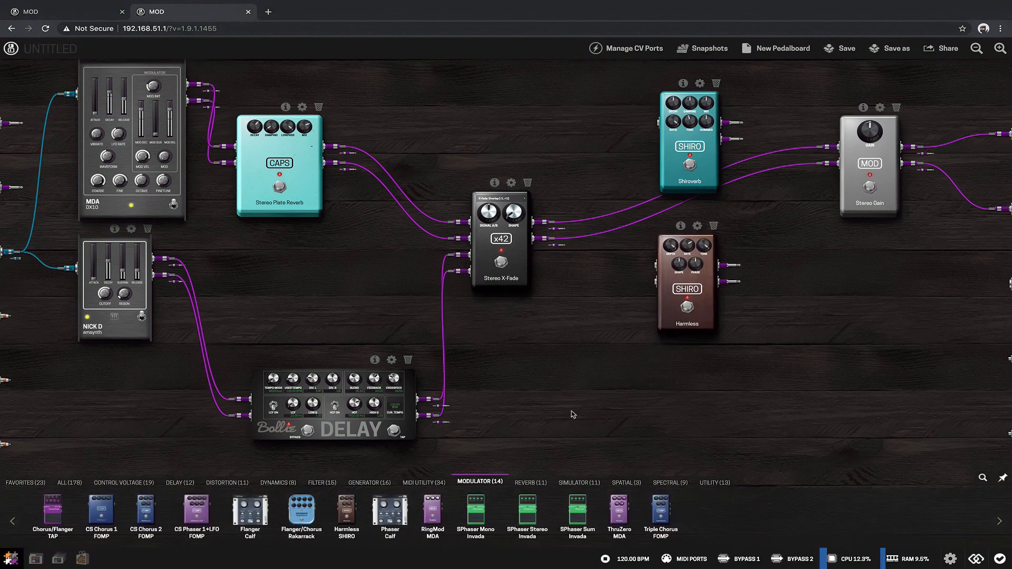
click(713, 484)
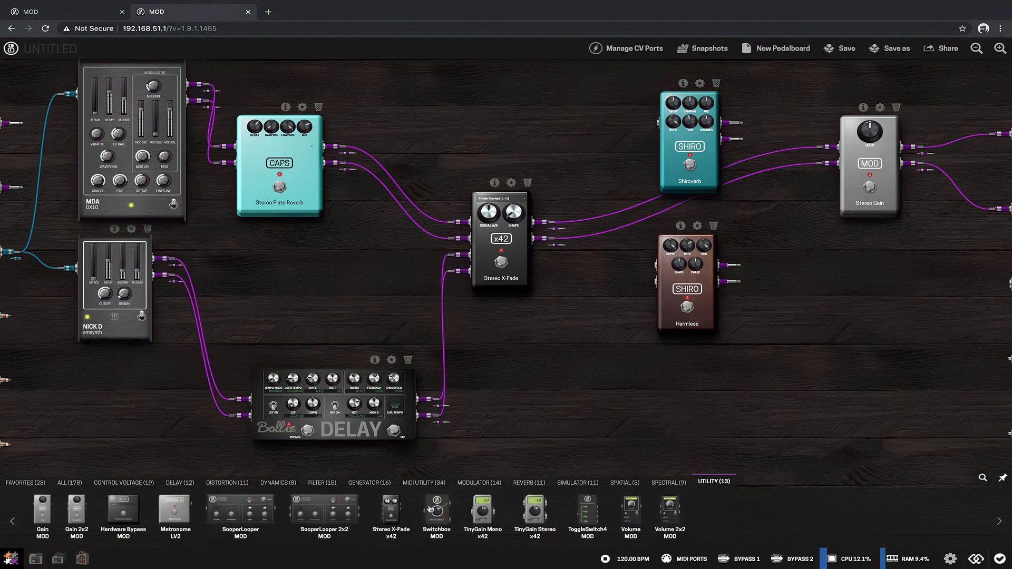
drag(391, 509, 801, 374)
Step: Reroute the first Stereo X-Fade's outputs from the Stereo Gain to both the Shiroverb input and the Harmless stereo inputs
drag(831, 147, 655, 123)
drag(642, 136, 643, 265)
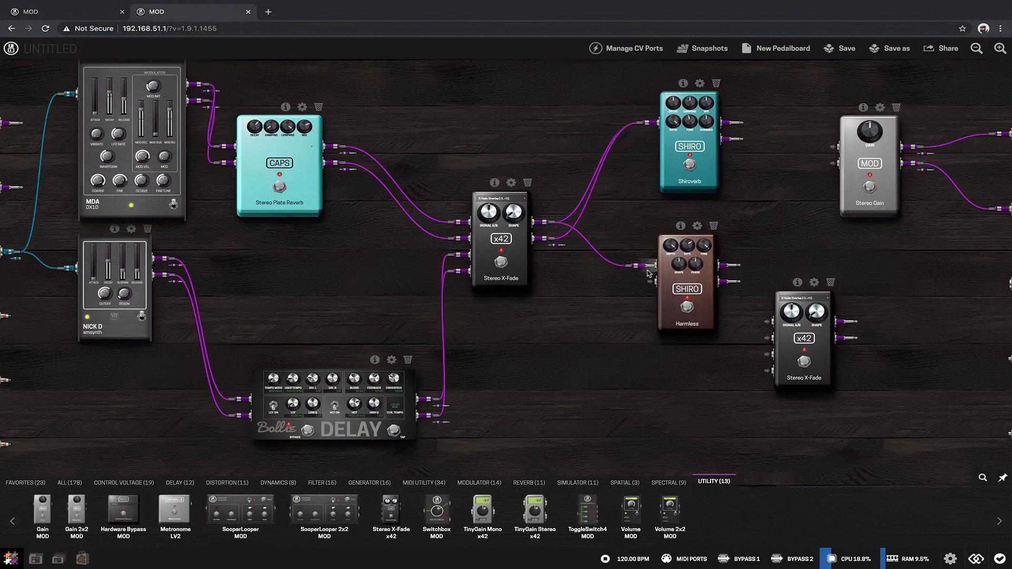
drag(551, 246, 621, 356)
drag(677, 152, 614, 162)
Step: Feed Shiroverb and Harmless into the second Stereo X-Fade's two input pairs, and route that X-Fade to the Stereo Gain, adjusting its gain
drag(778, 364, 712, 262)
drag(665, 152, 703, 236)
drag(659, 131, 704, 220)
drag(680, 331, 695, 254)
drag(676, 347, 695, 270)
drag(773, 222, 830, 164)
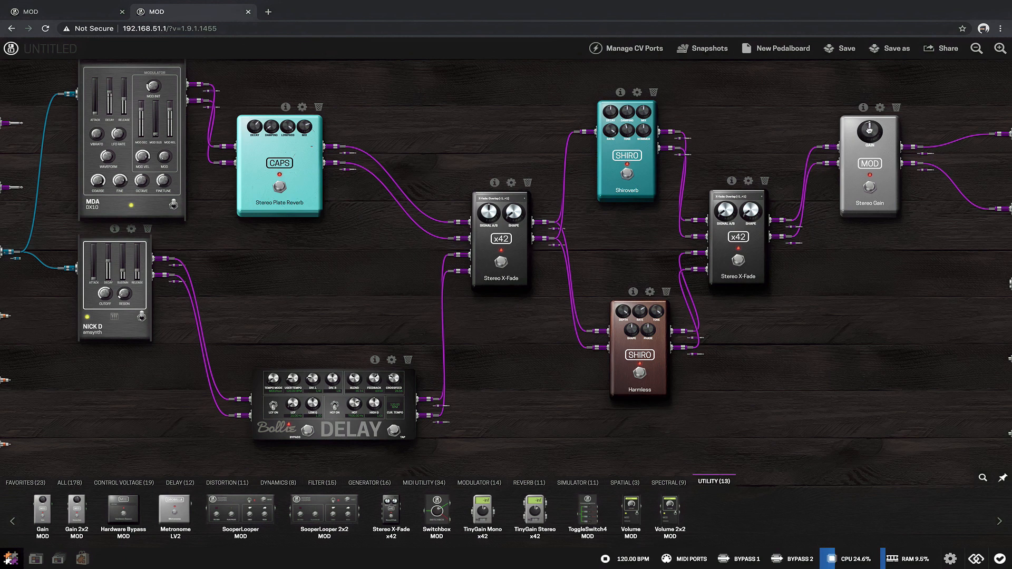
drag(870, 132, 869, 134)
Step: Assign the PlateX2 reverb's Lowpass to the device's Endless Knob 1 on Page 1
click(302, 107)
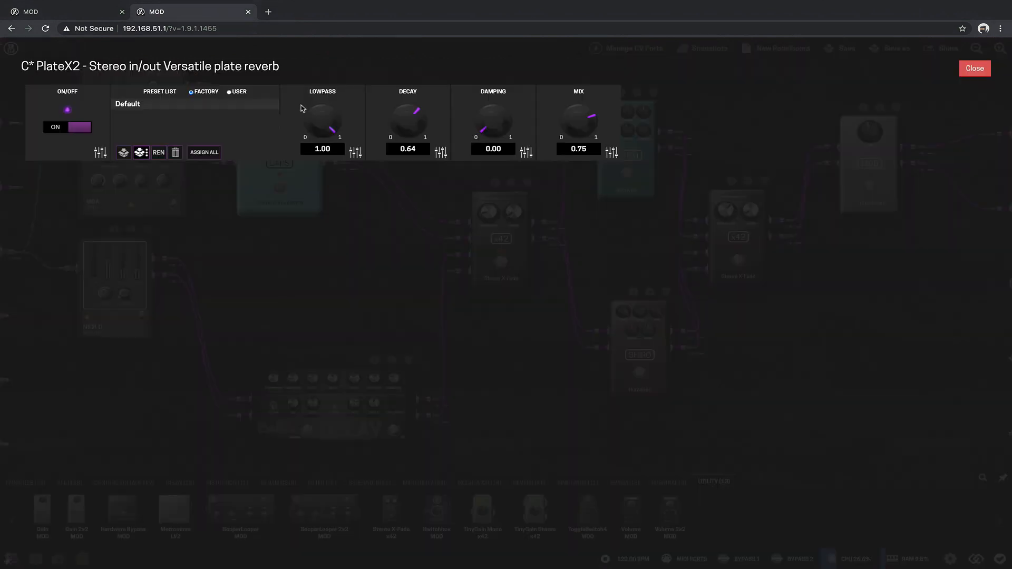
click(355, 152)
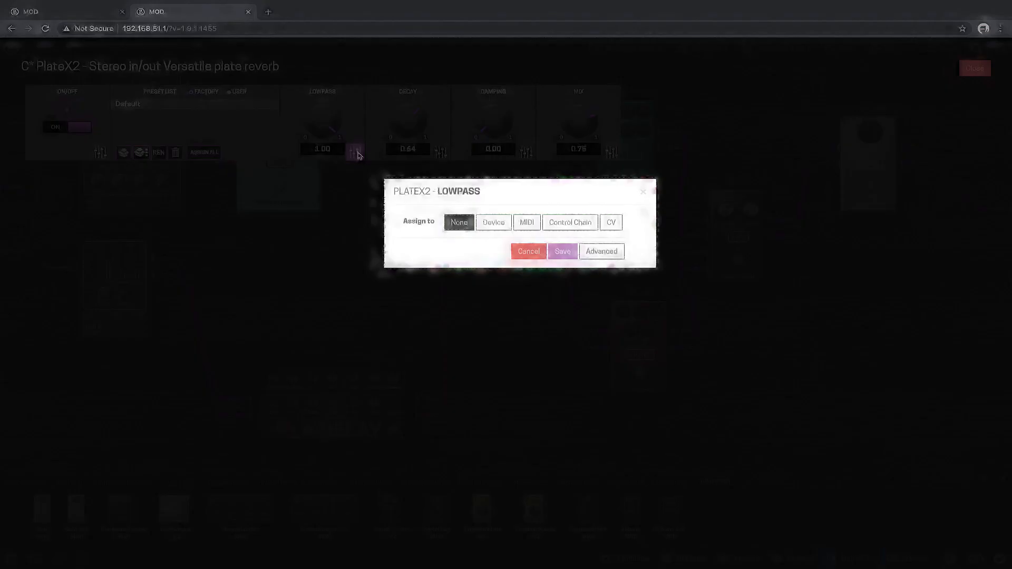
click(493, 222)
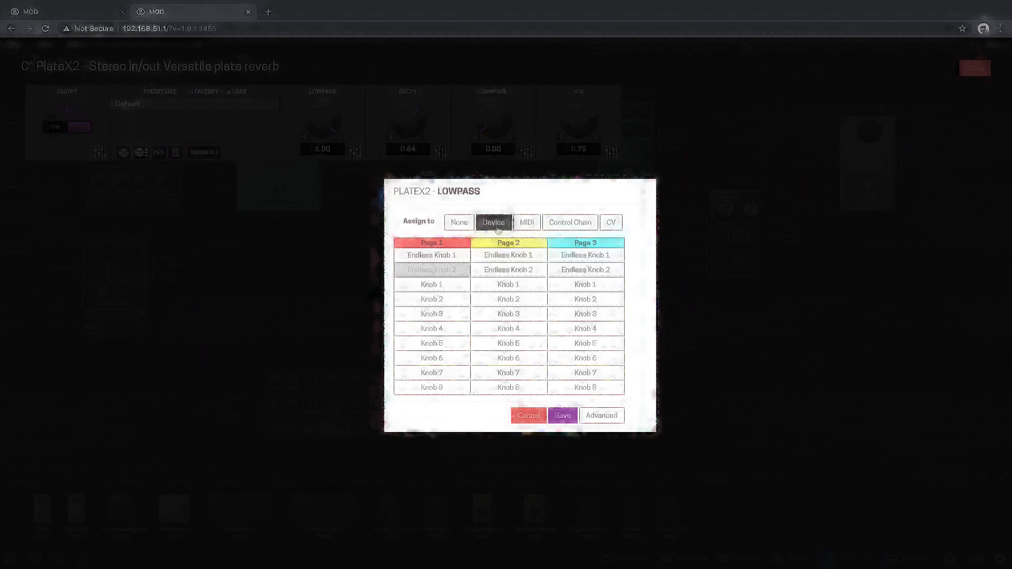
click(450, 254)
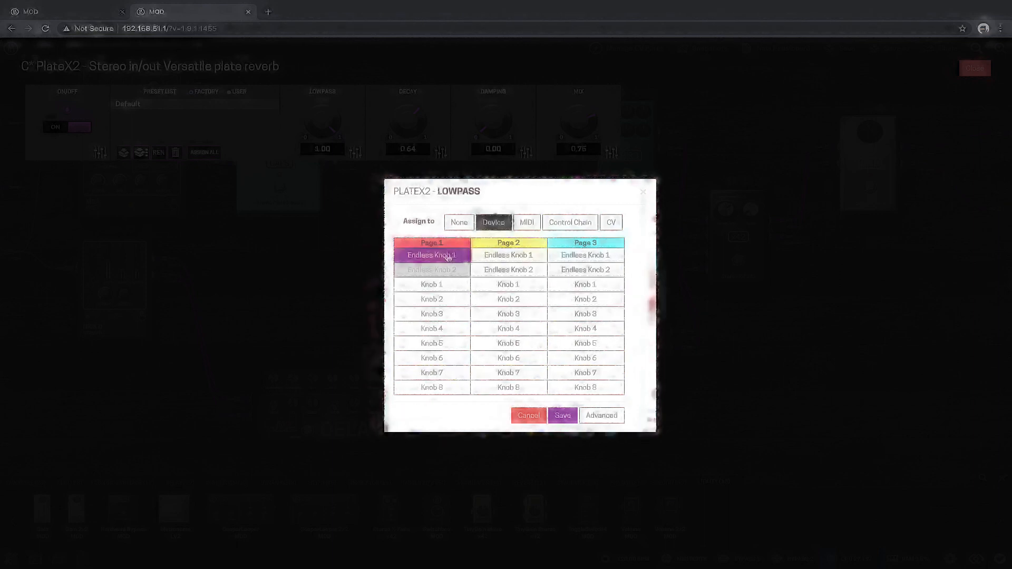
click(560, 416)
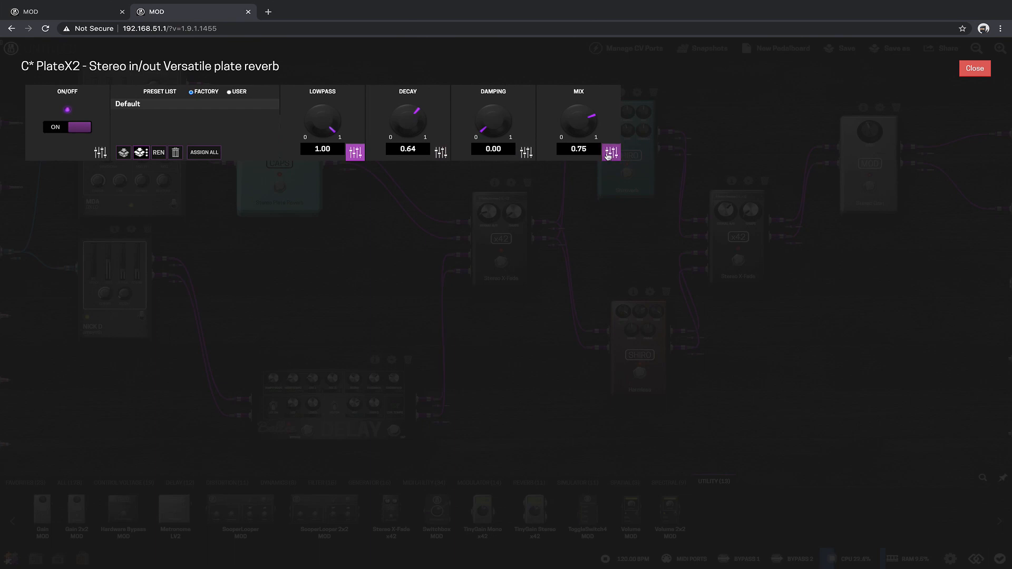
Step: Close the PlateX2 reverb settings and save the pedalboard under the name Synth 1
click(974, 68)
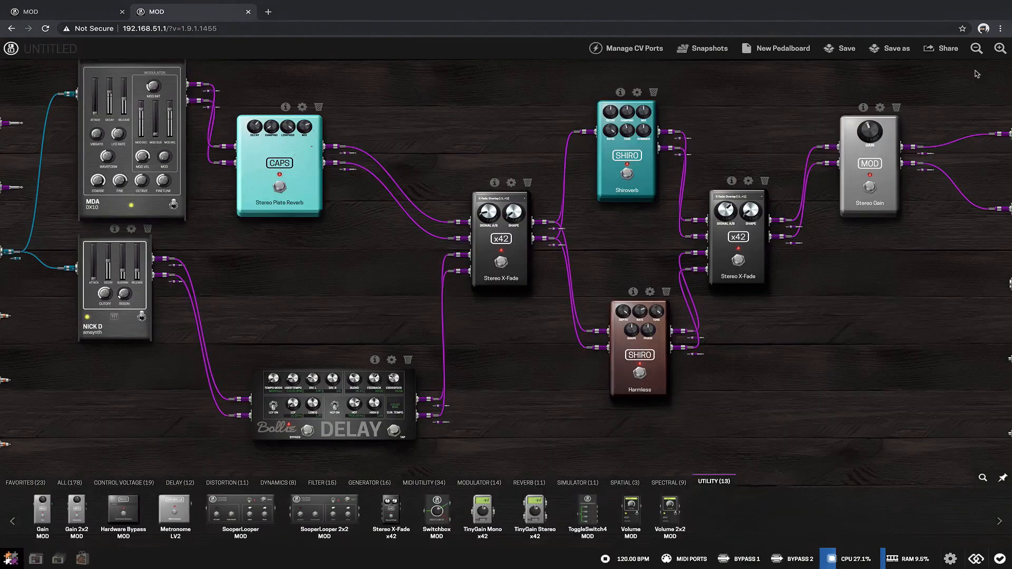
click(511, 184)
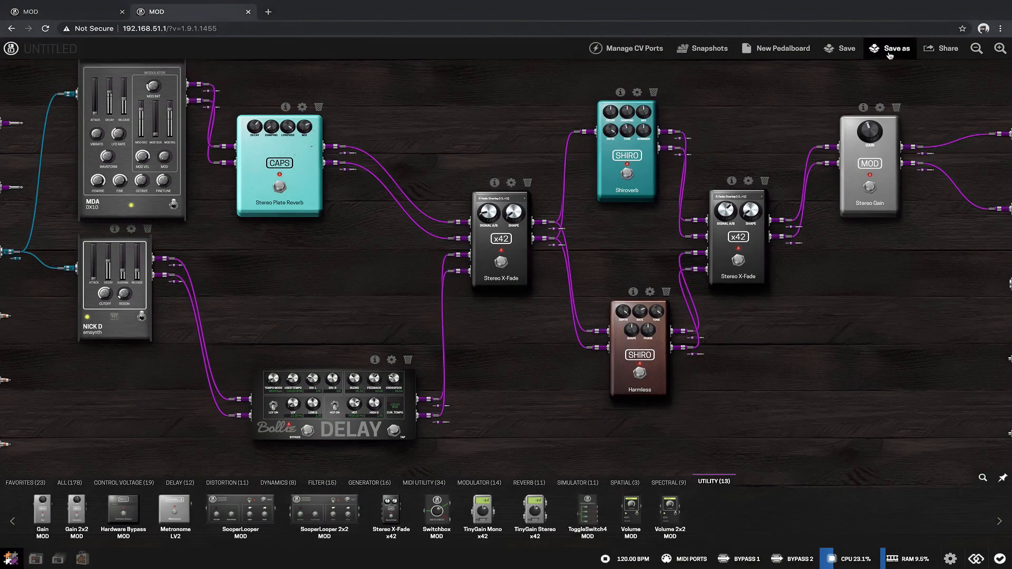
click(889, 52)
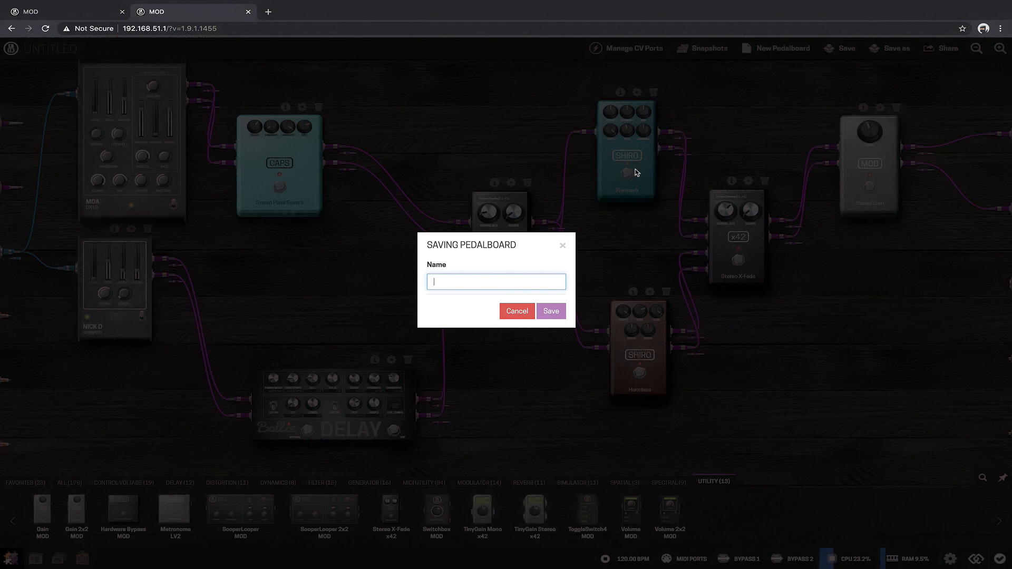
text(Synth 1)
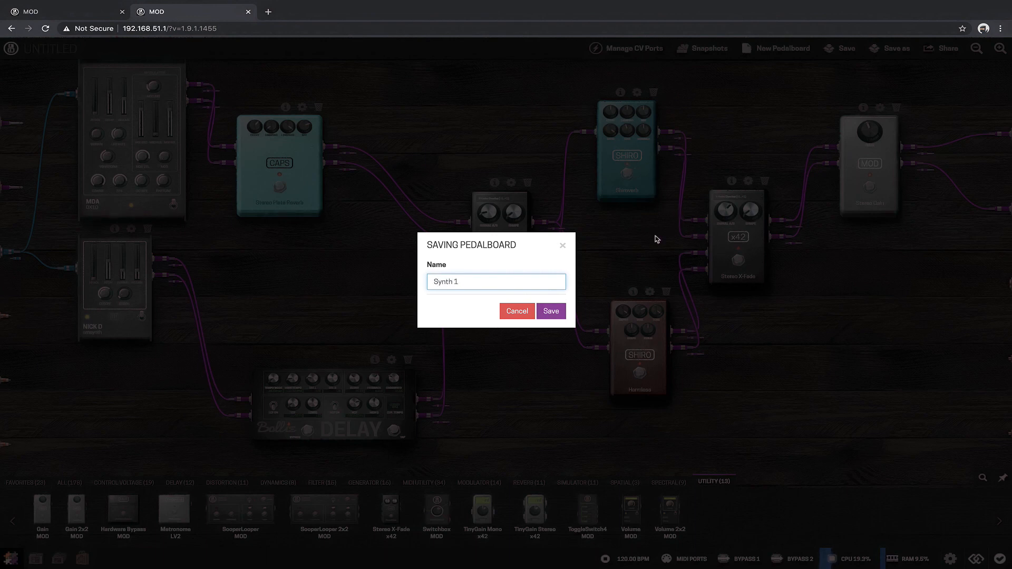
click(549, 312)
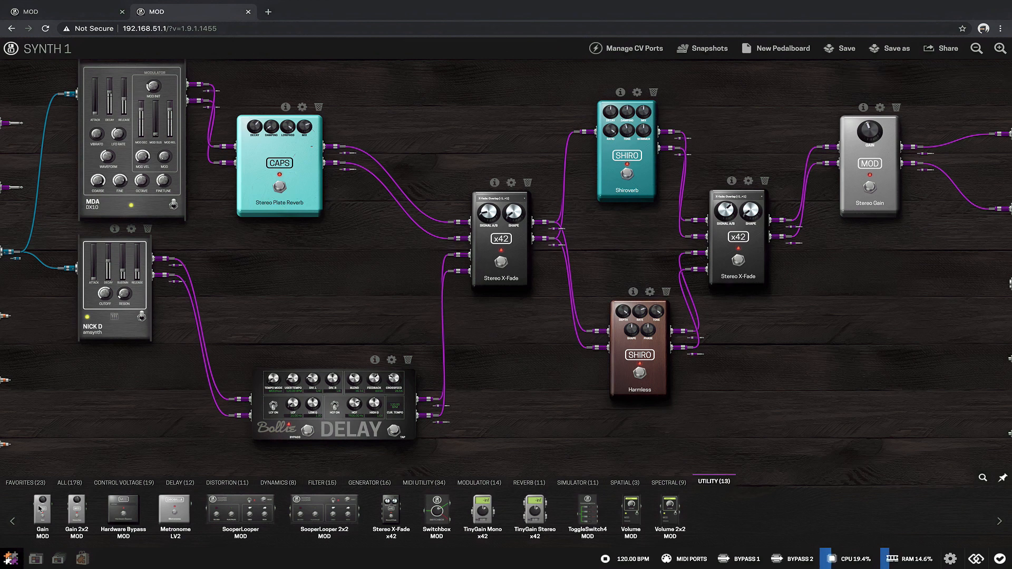
Step: Open the Pedalboards Library and filter it by the keyword synth
click(43, 563)
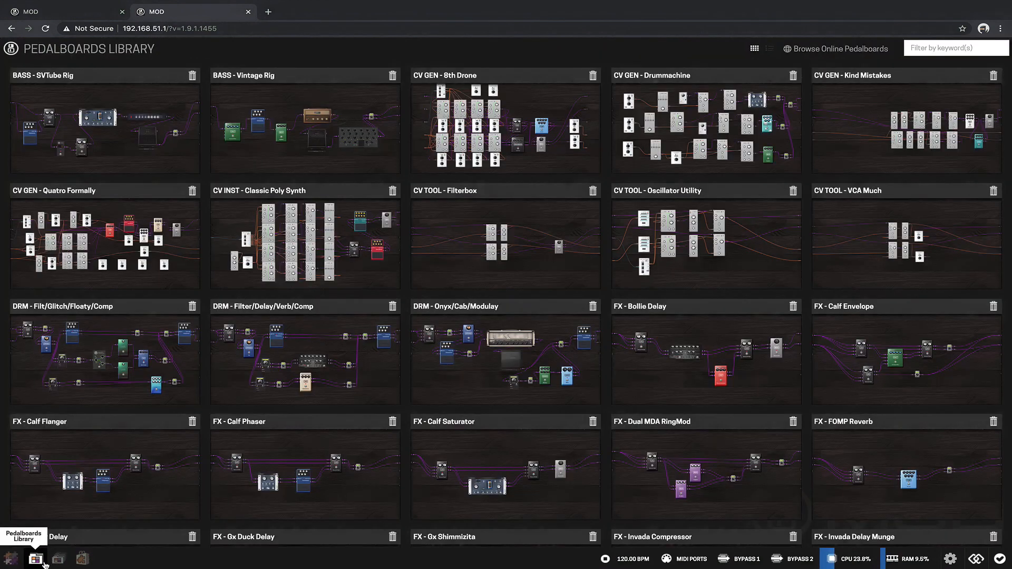
click(960, 53)
text(synth)
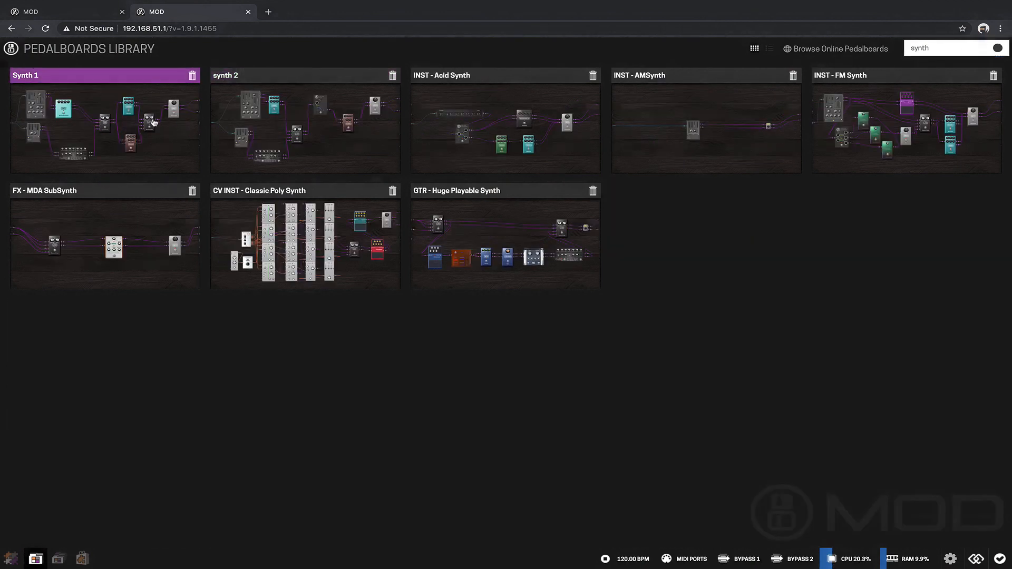
Step: Create a new pedalboard bank named My Synths
click(58, 559)
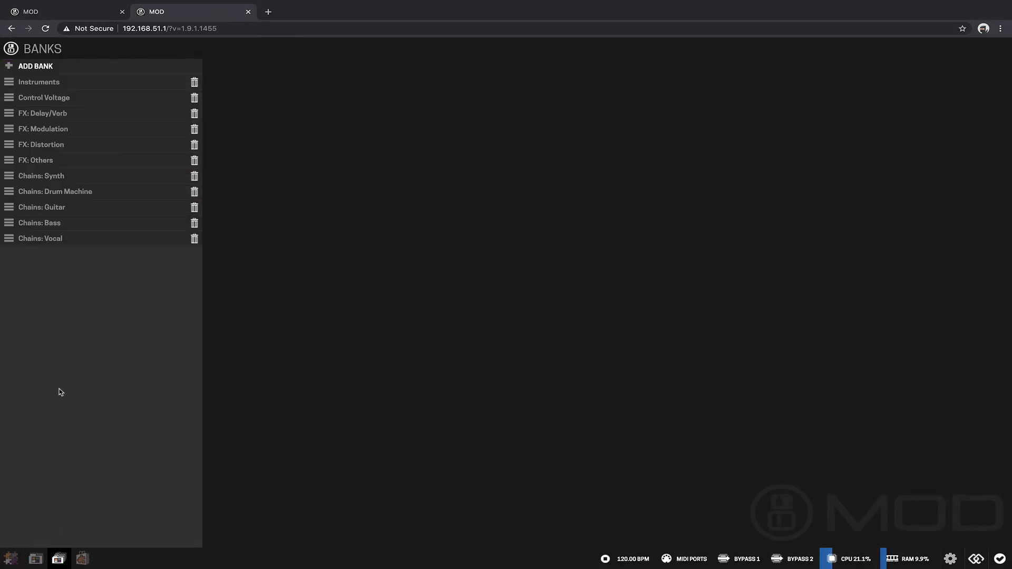
click(36, 65)
text(My Synths)
key(Return)
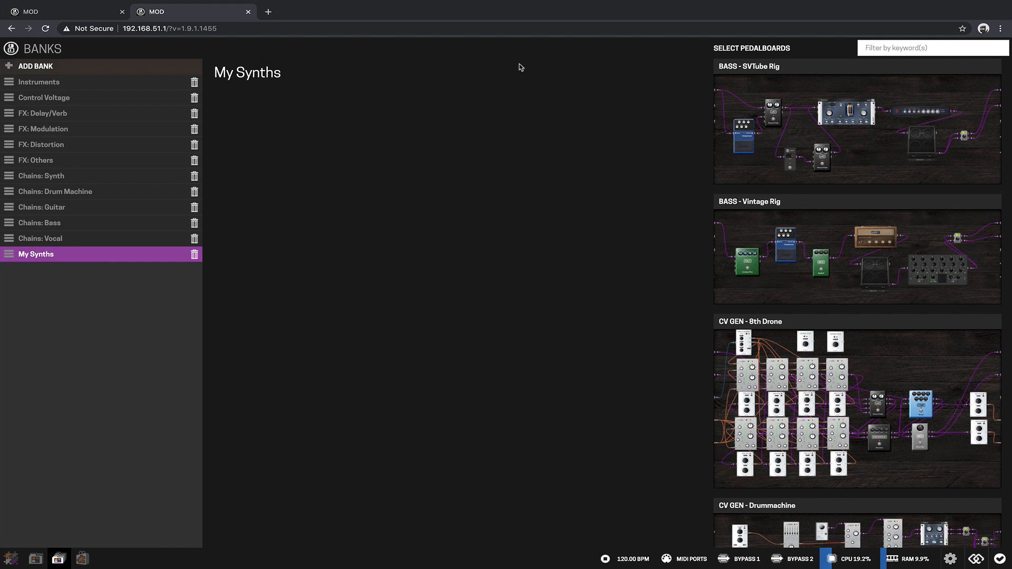
Step: Filter the available pedalboards by synth and add Synth 1, synth 2 and FX - MDA SubSynth to the My Synths bank
click(958, 51)
text(synth)
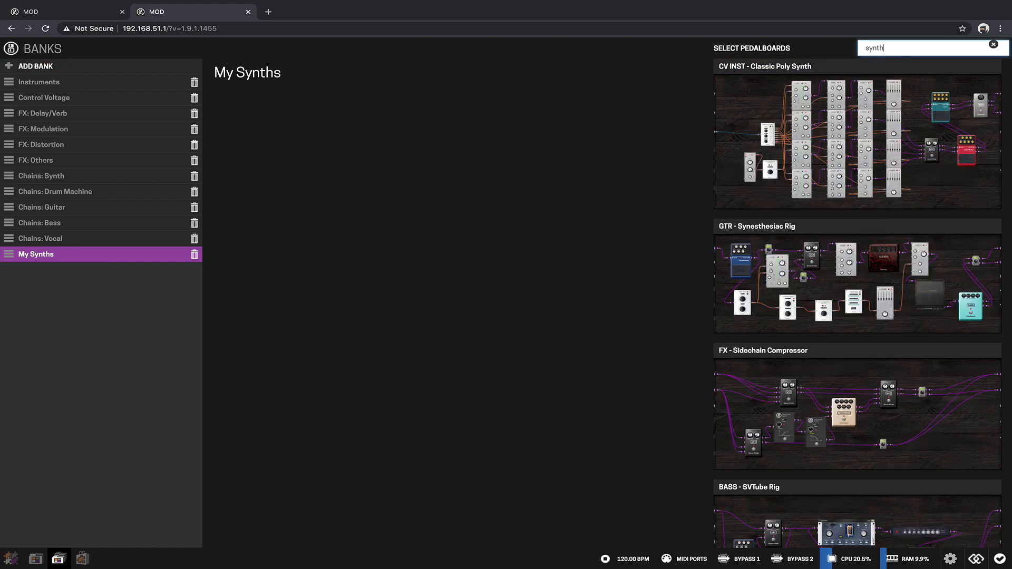
drag(905, 78, 566, 112)
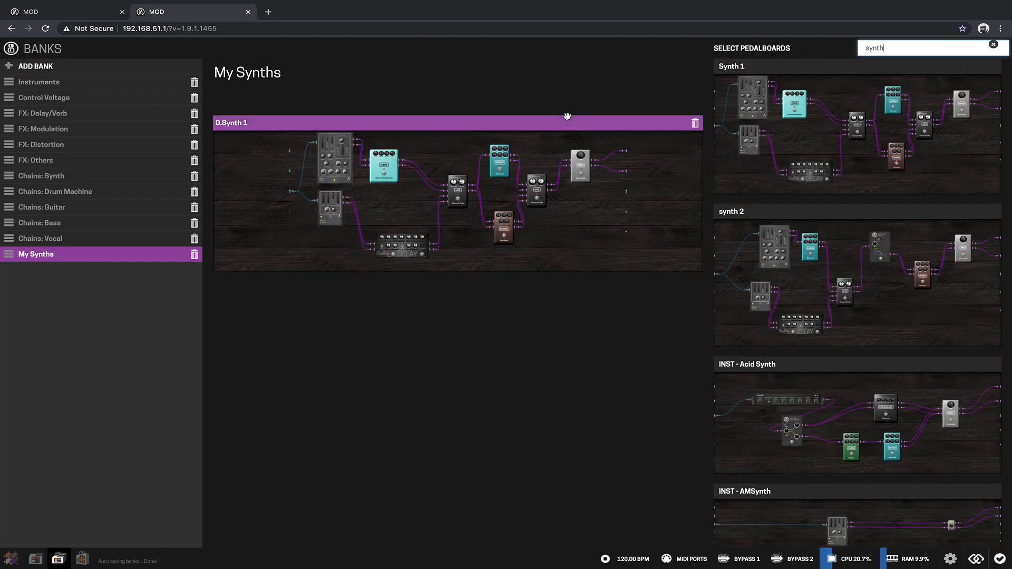
drag(843, 211, 522, 337)
scroll(806, 369, down, 5)
scroll(806, 369, down, 3)
drag(814, 316, 471, 490)
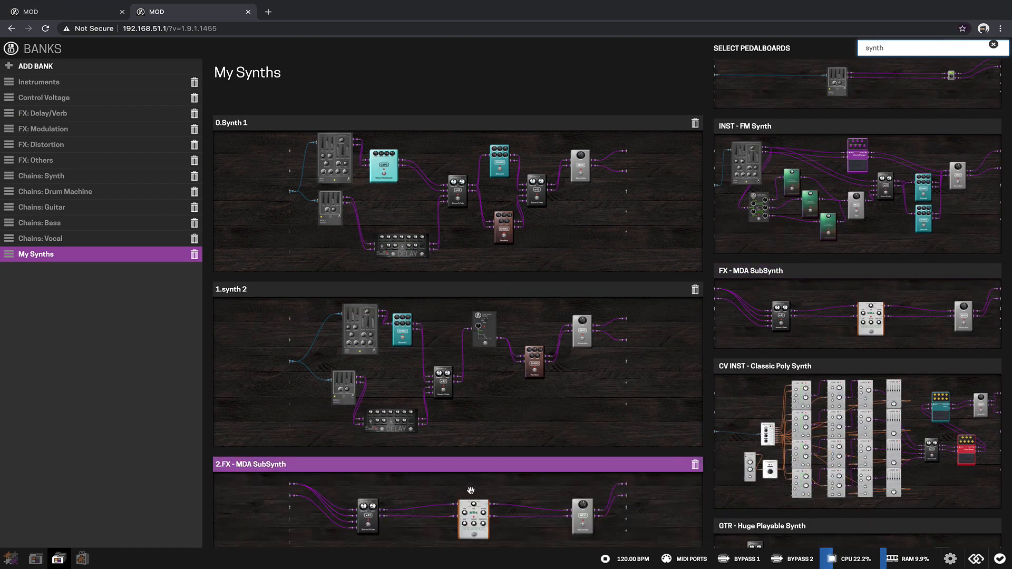